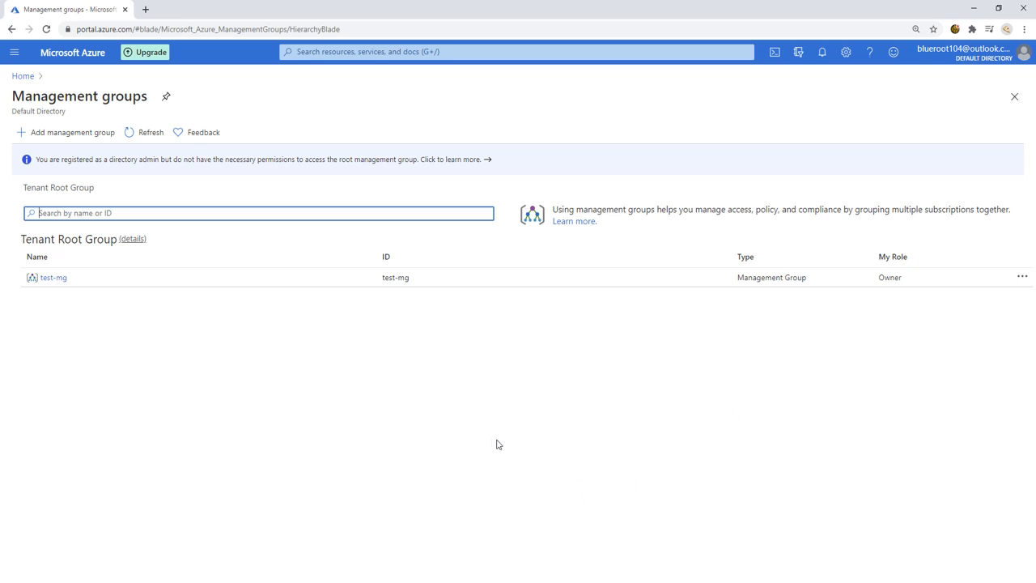
Step: Add a management group with ID and display name mg1 under Tenant Root Group
click(438, 418)
click(77, 131)
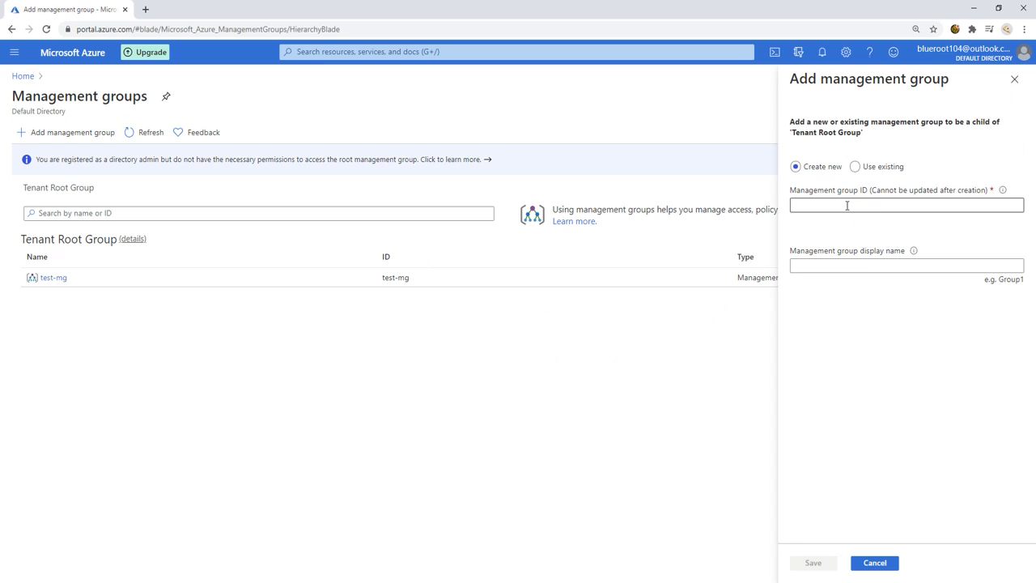
click(847, 205)
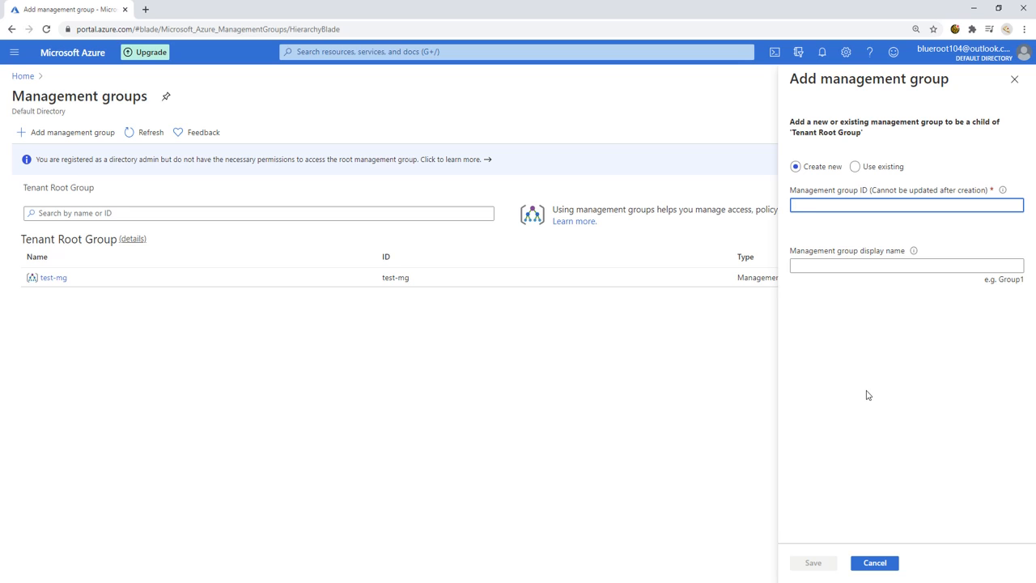
text(mg1)
key(Tab)
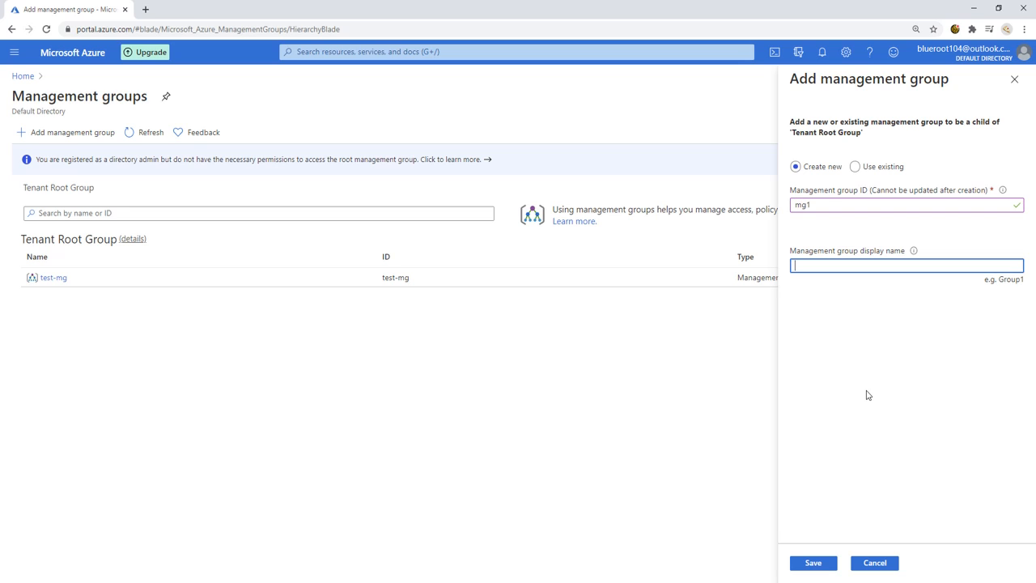
text(mg1)
click(924, 362)
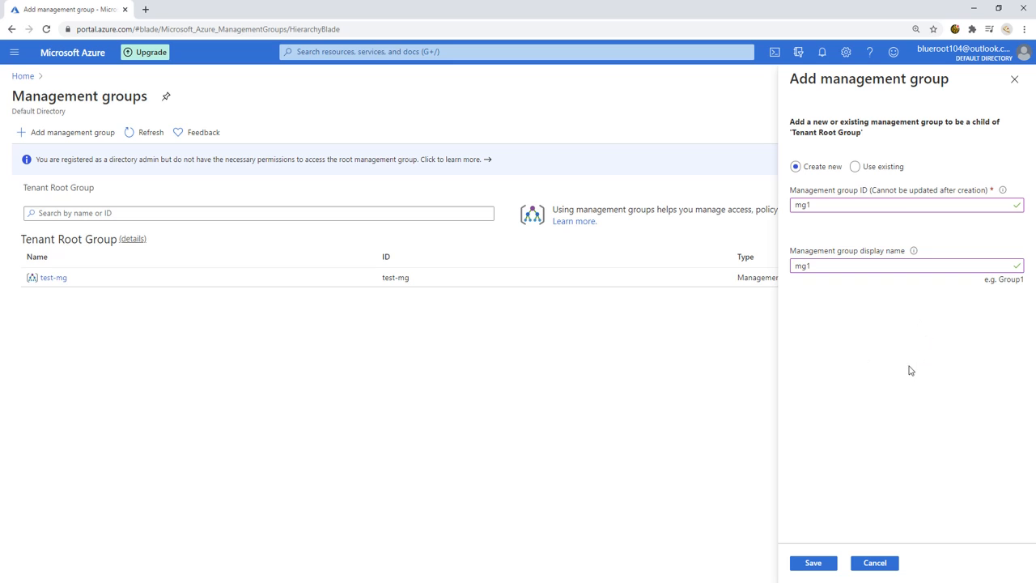
click(809, 563)
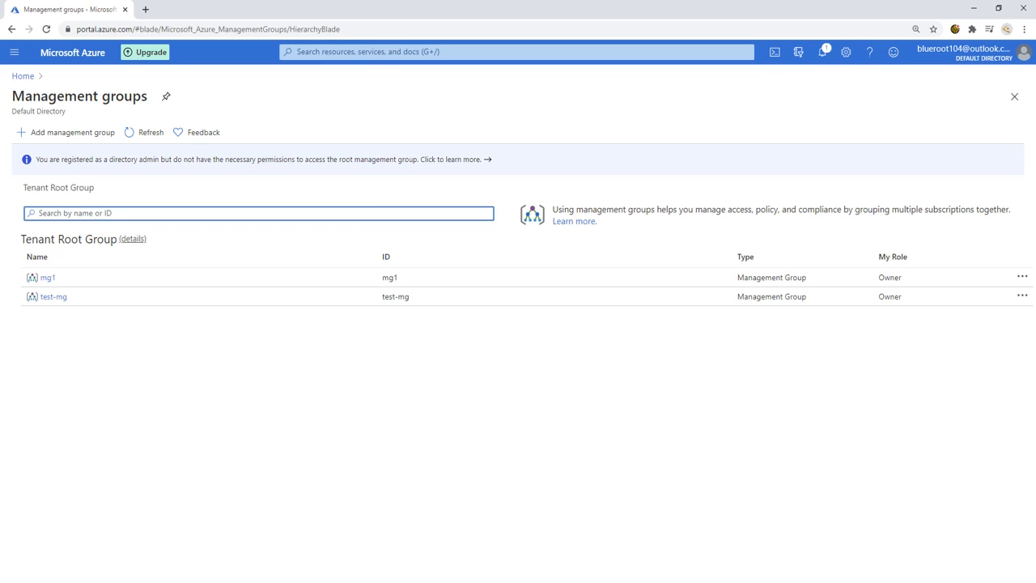
Step: From mg1's details page, add the Free Trial subscription to mg1 and save
click(46, 277)
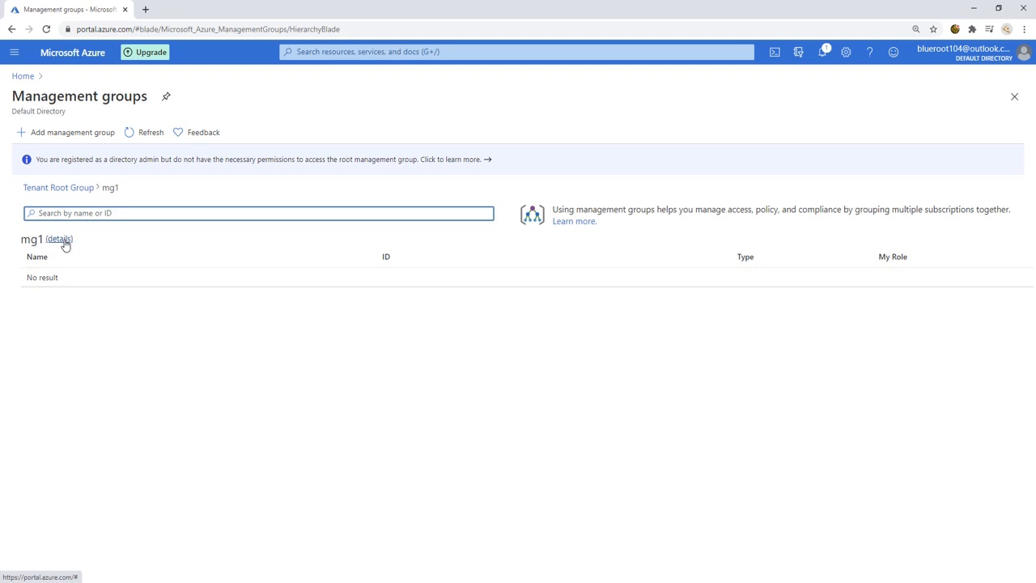
click(64, 241)
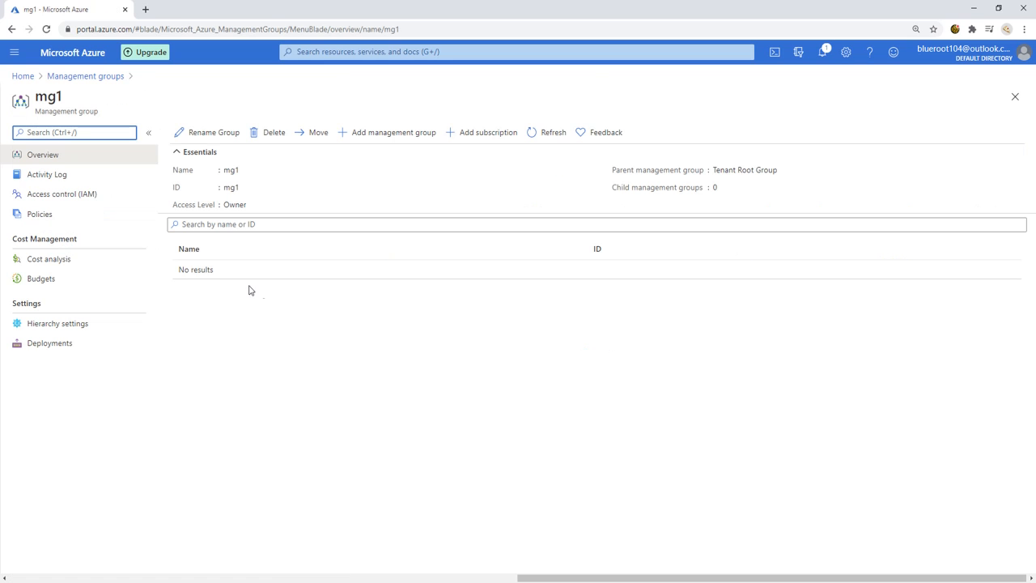
click(460, 370)
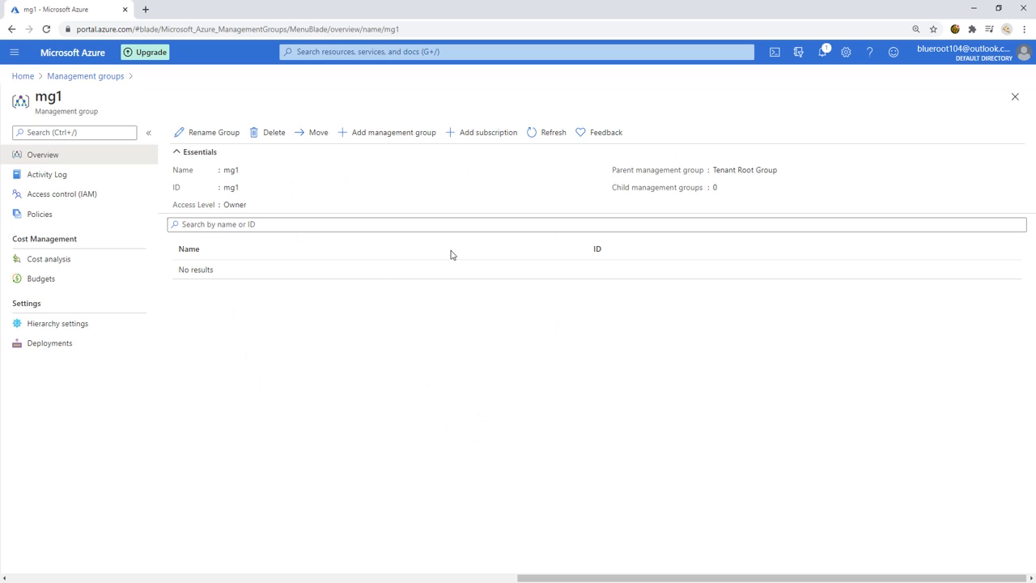
click(496, 133)
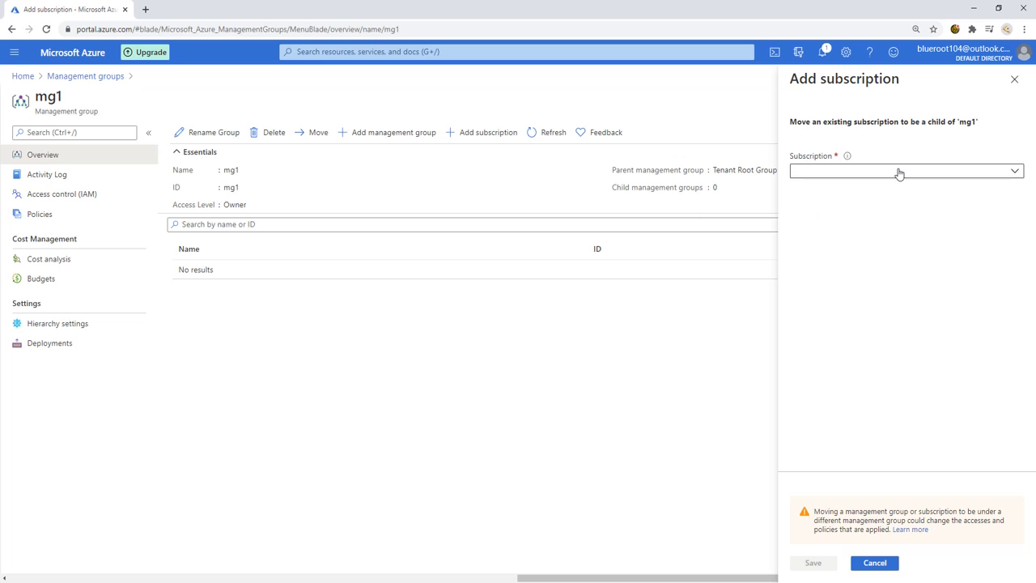
click(900, 174)
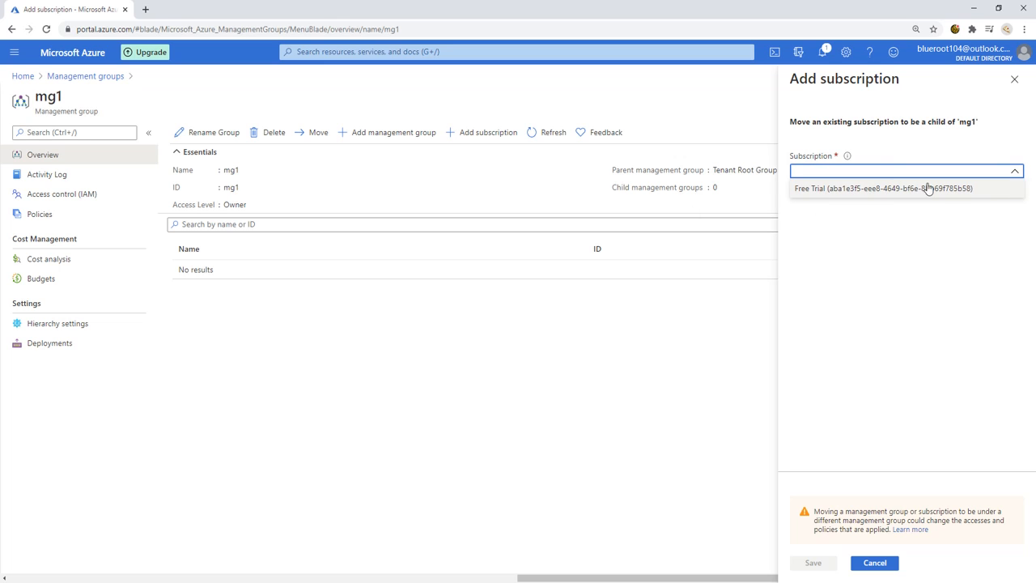
click(881, 194)
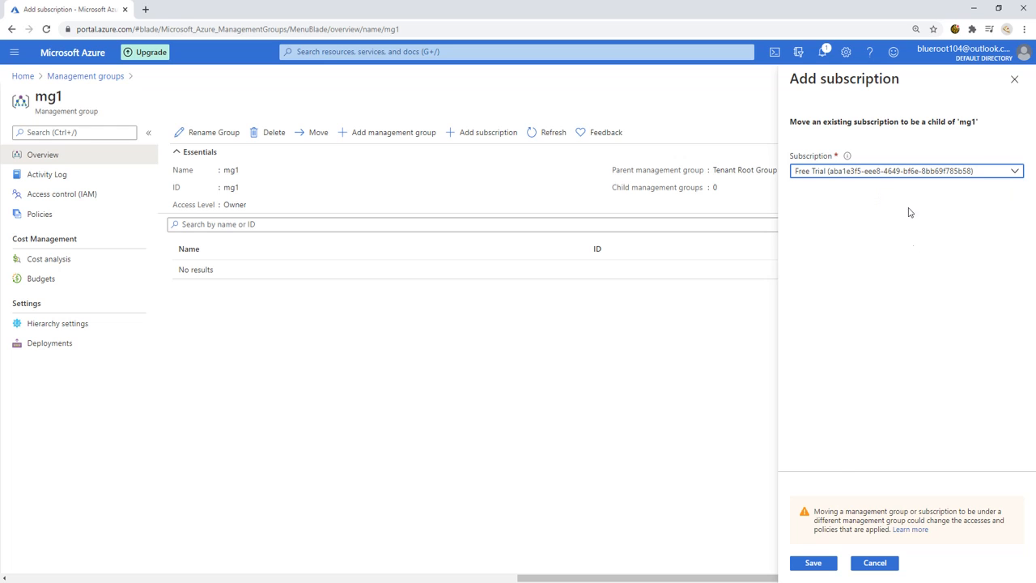
click(814, 567)
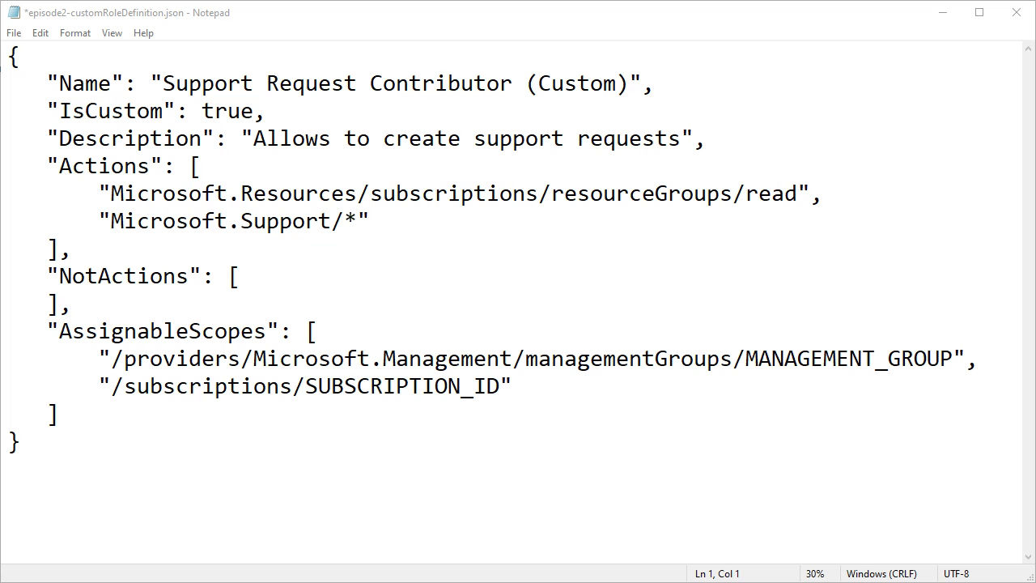
Step: Replace MANAGEMENT_GROUP with mg1 and SUBSCRIPTION_ID with the pasted subscription ID, then save the file
click(177, 334)
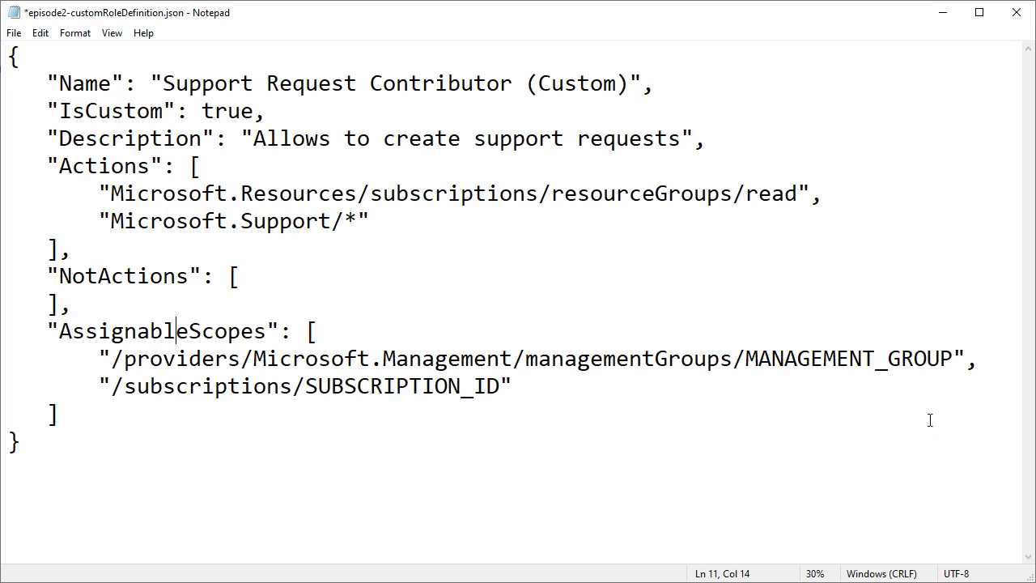
drag(747, 359, 952, 356)
key(BackSpace)
text(mg1)
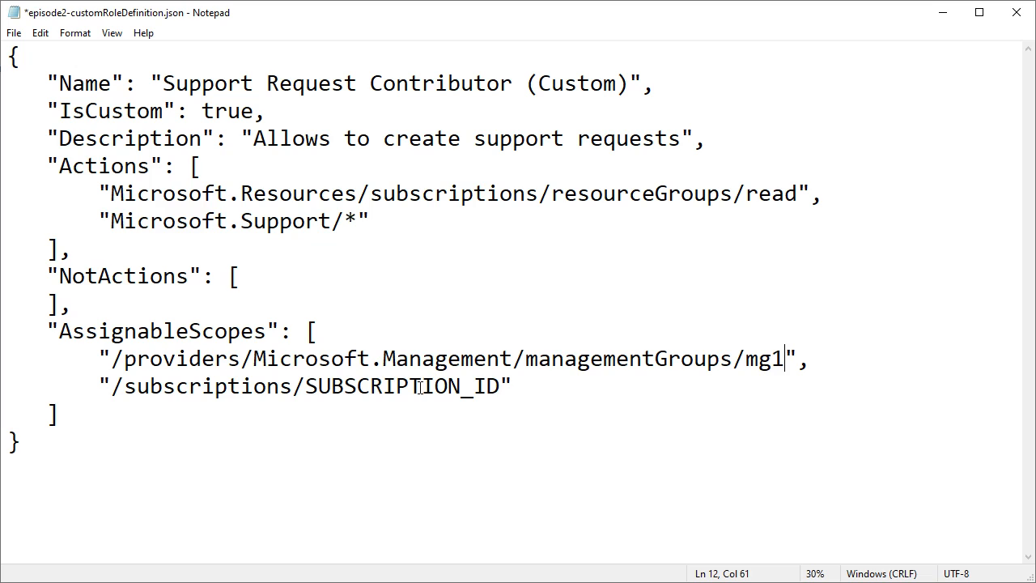
drag(312, 392, 498, 377)
key(Delete)
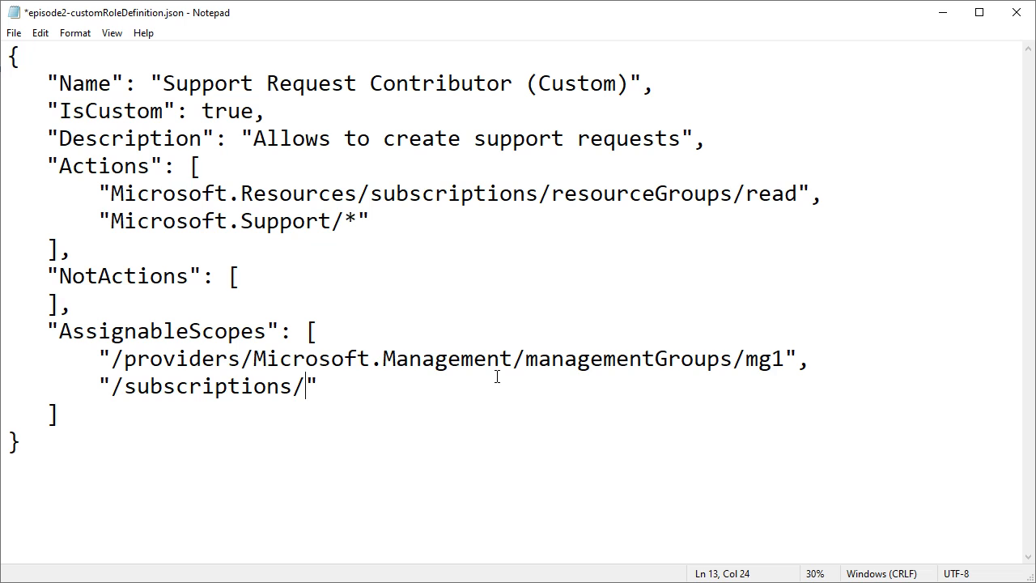
text(aba1e3f5-eee8-4649-bf6e-8bb69f785b58)
key(ctrl+End)
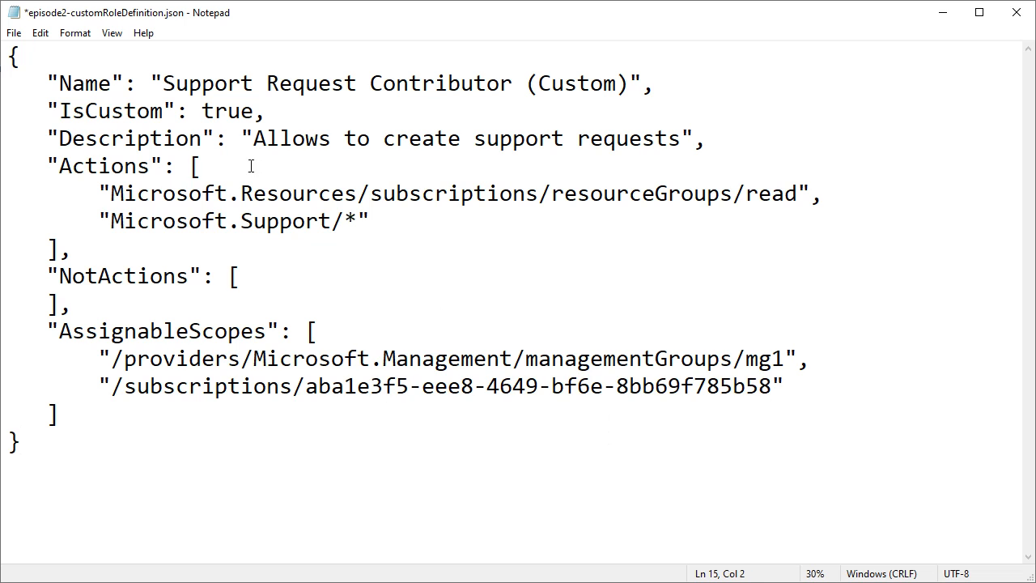
click(16, 34)
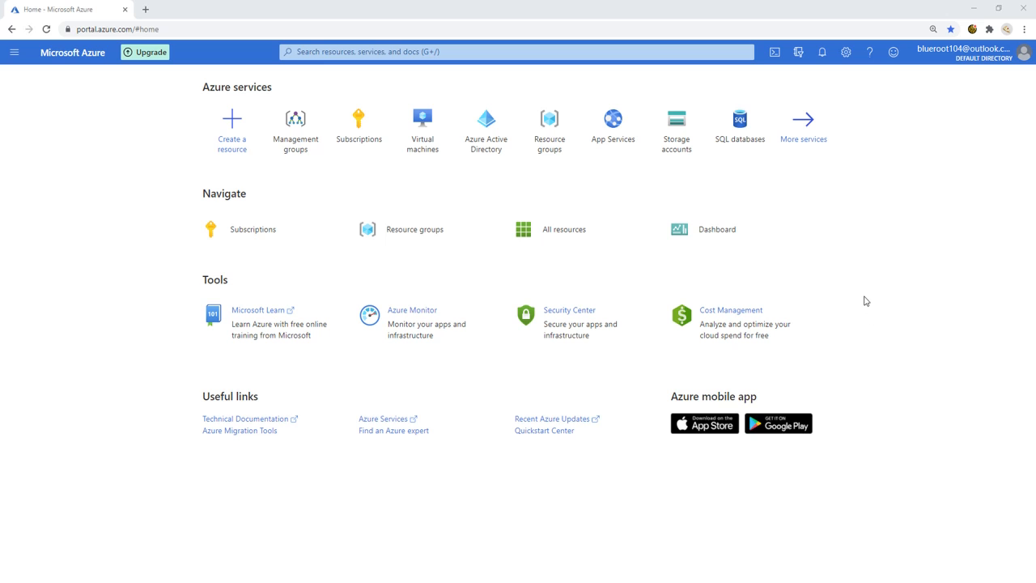
Step: Start a PowerShell Cloud Shell and enlarge its pane to fill most of the window
click(775, 53)
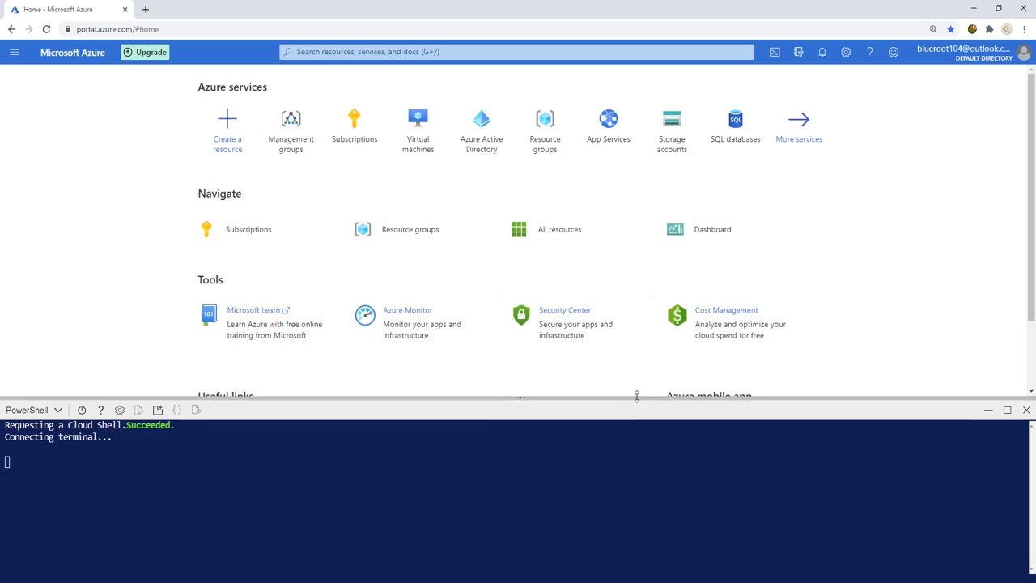
drag(636, 397, 645, 185)
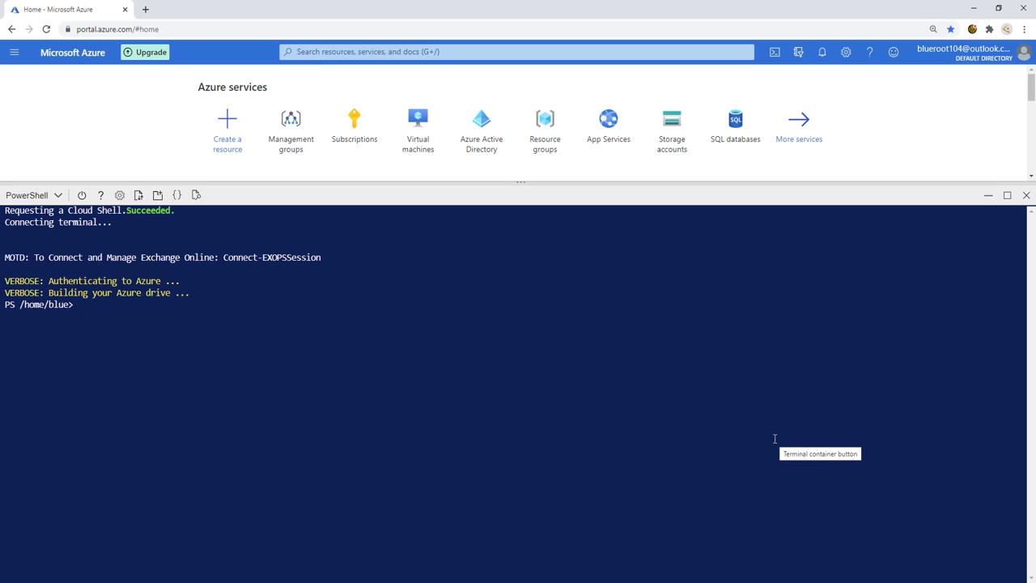
drag(160, 365, 159, 359)
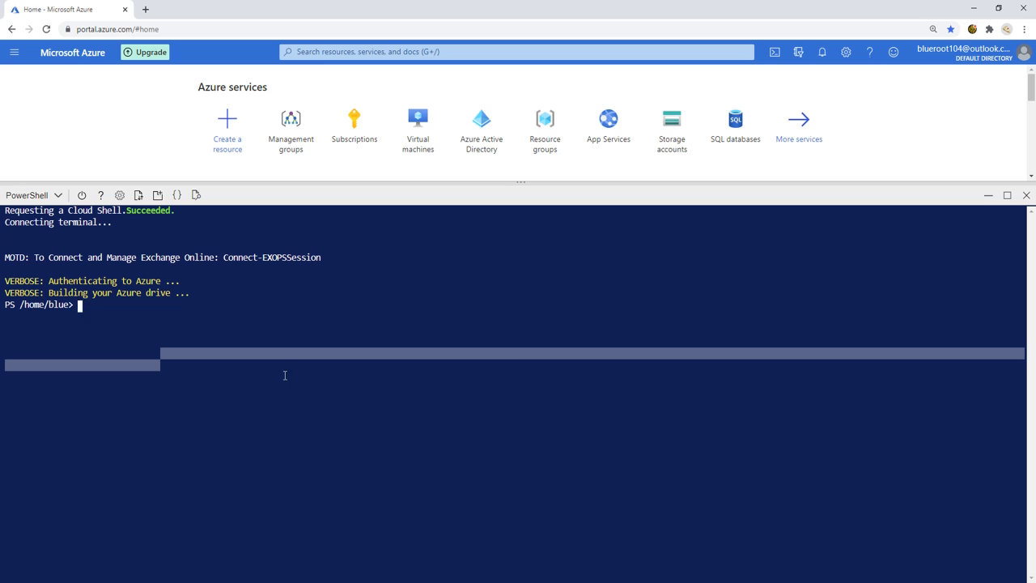
Step: Upload episode2-customRoleDefinition.json to the Cloud Shell
click(139, 196)
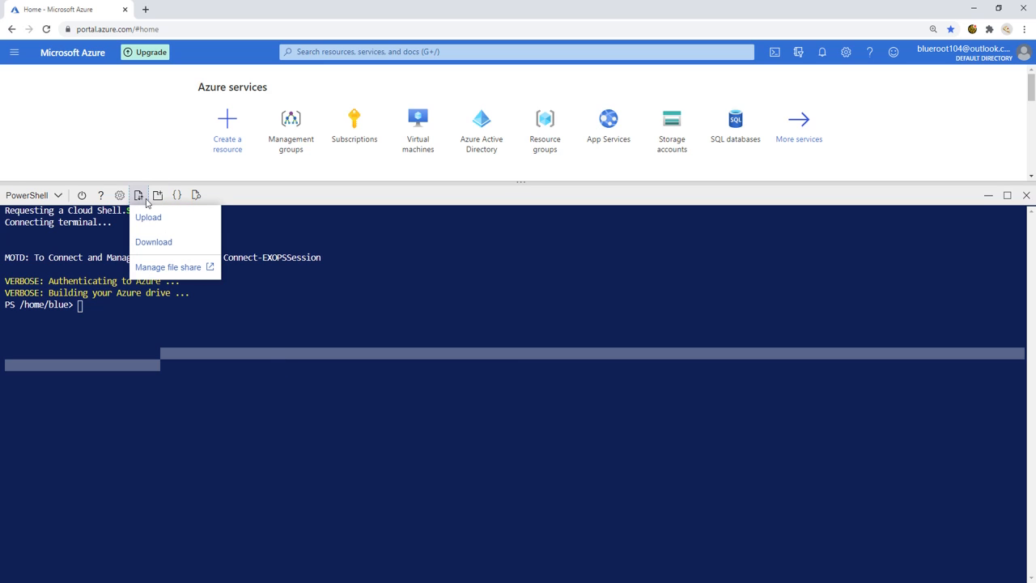
click(158, 223)
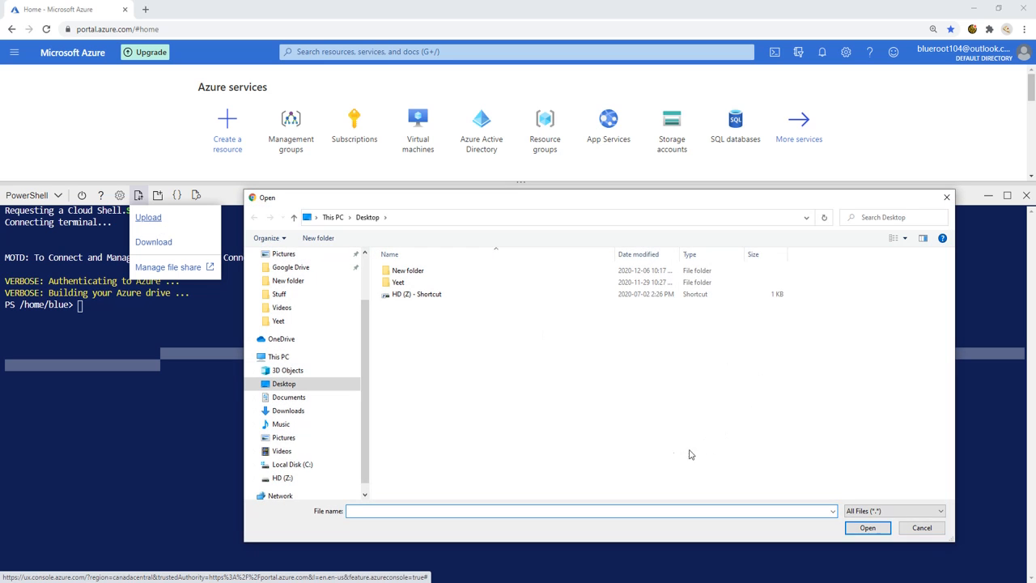
double_click(421, 274)
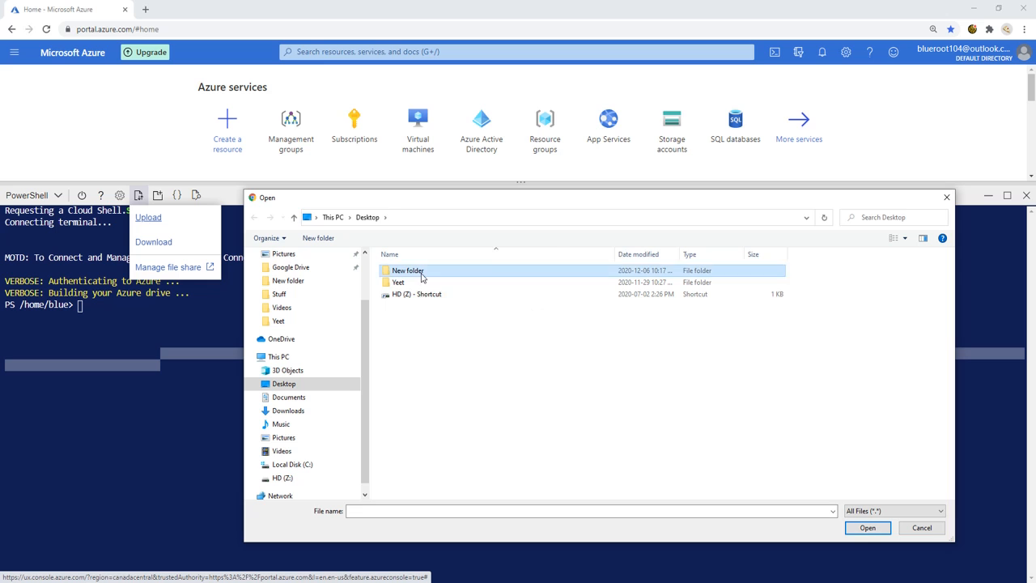
click(441, 272)
click(858, 528)
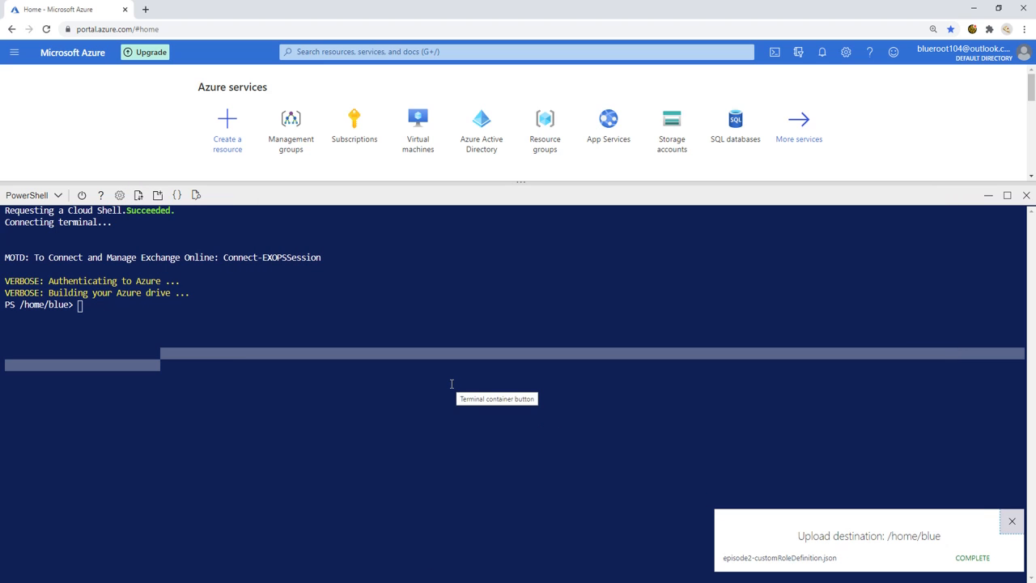
Step: Run ls to confirm the file sits in /home/blue beside clouddrive
click(451, 381)
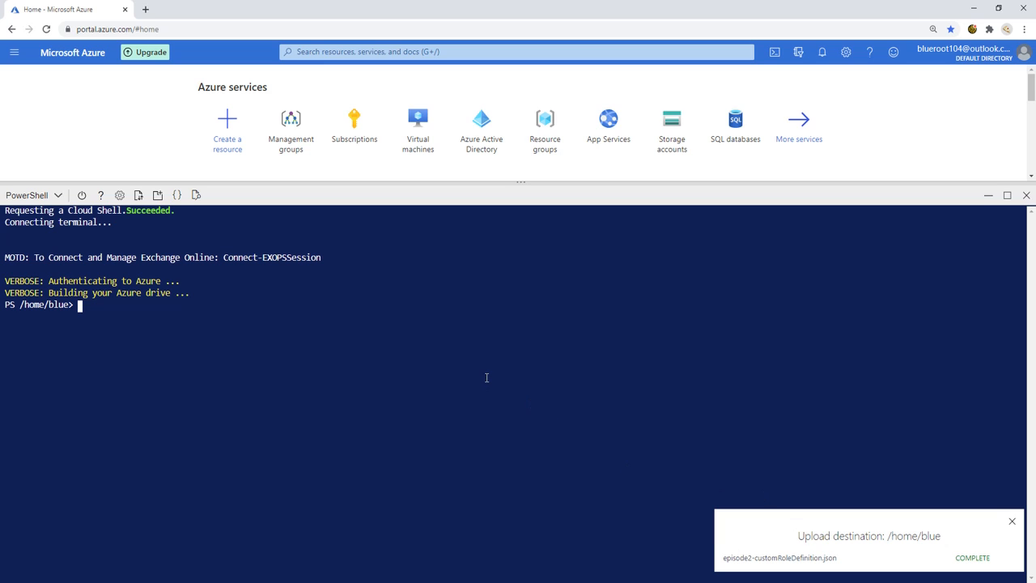
text(ls)
key(Return)
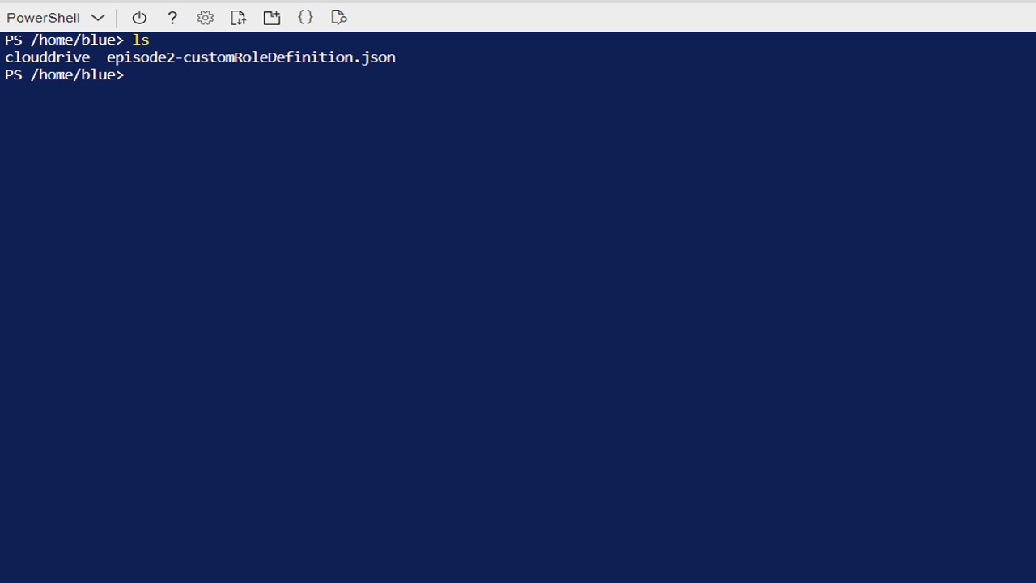
Step: Run New-AzRoleDefinition -InputFile /home/blue/episode2-customRoleDefinition.json to create the custom role
text(New-AzRoleDefinition )
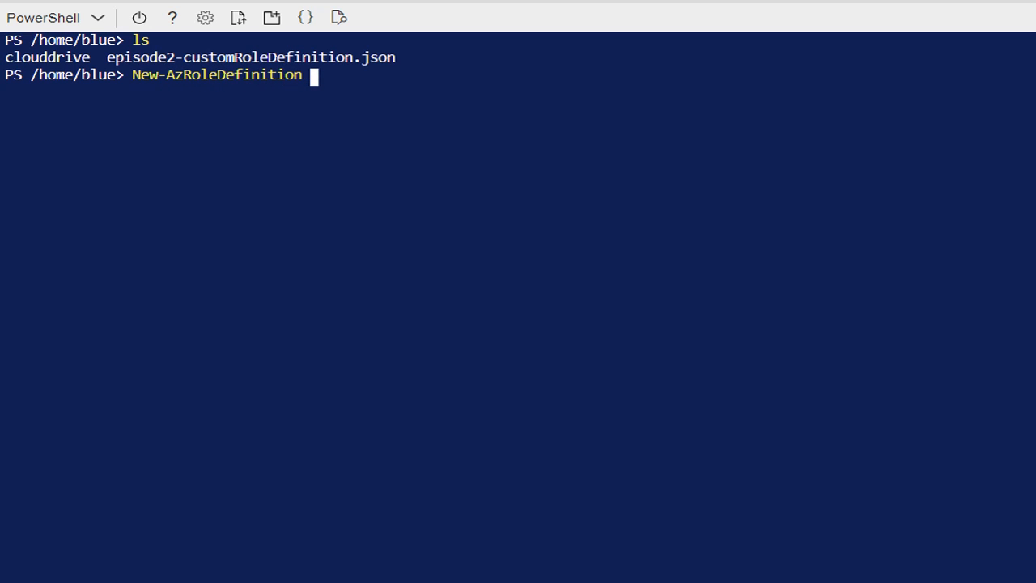
text(-Inpu)
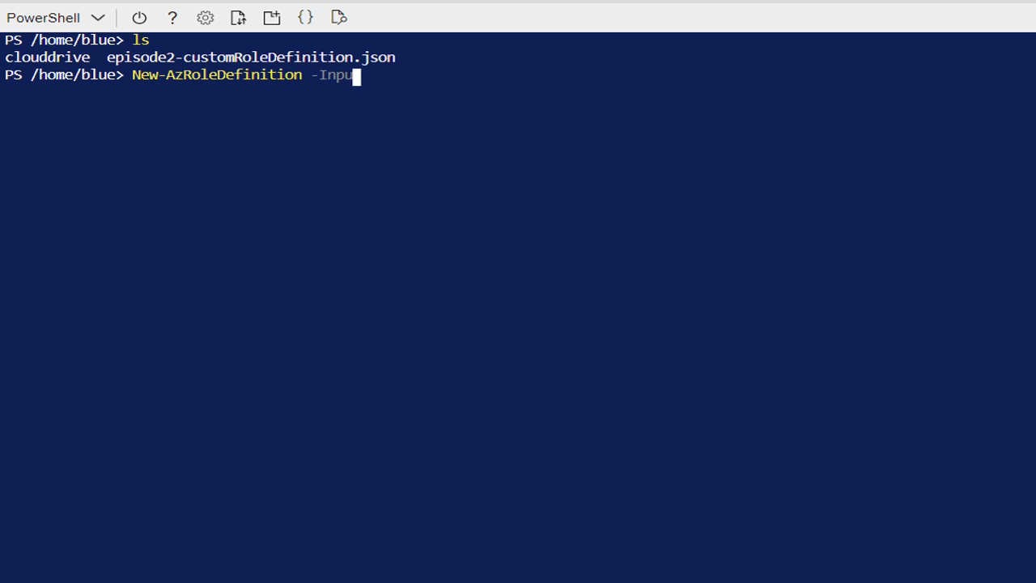
text(tFile /)
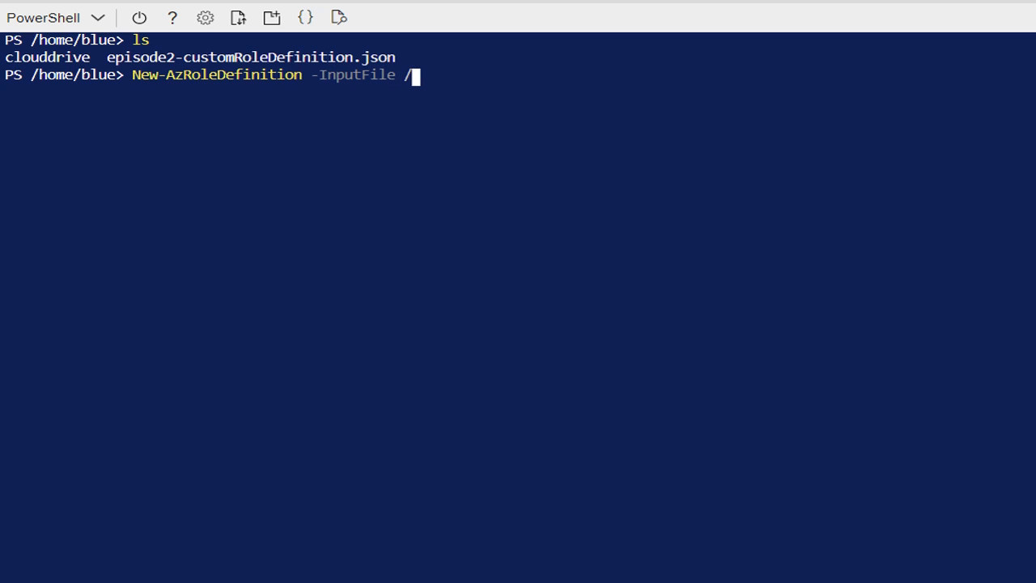
text(home/bl)
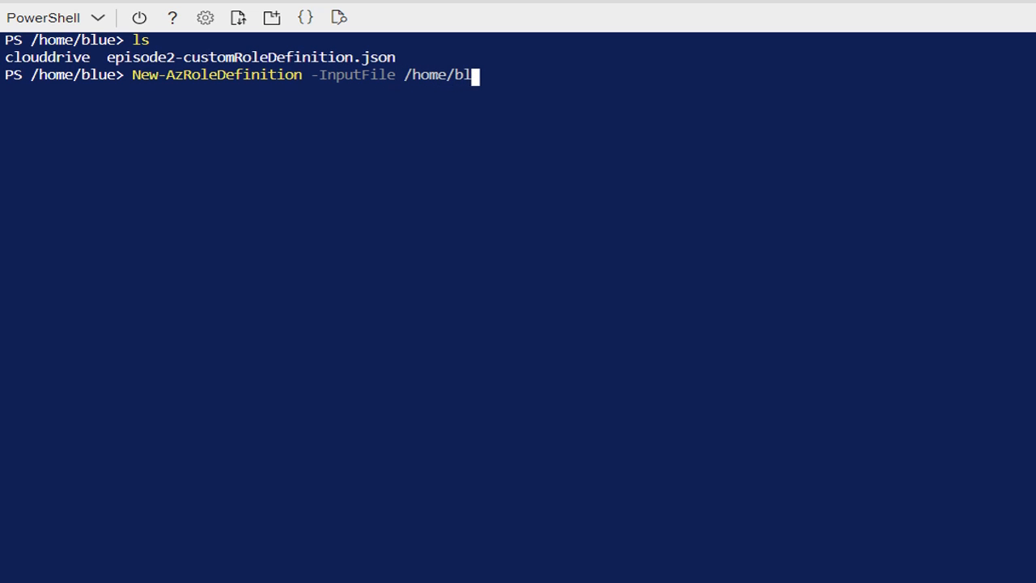
text(ue/e/)
key(Tab)
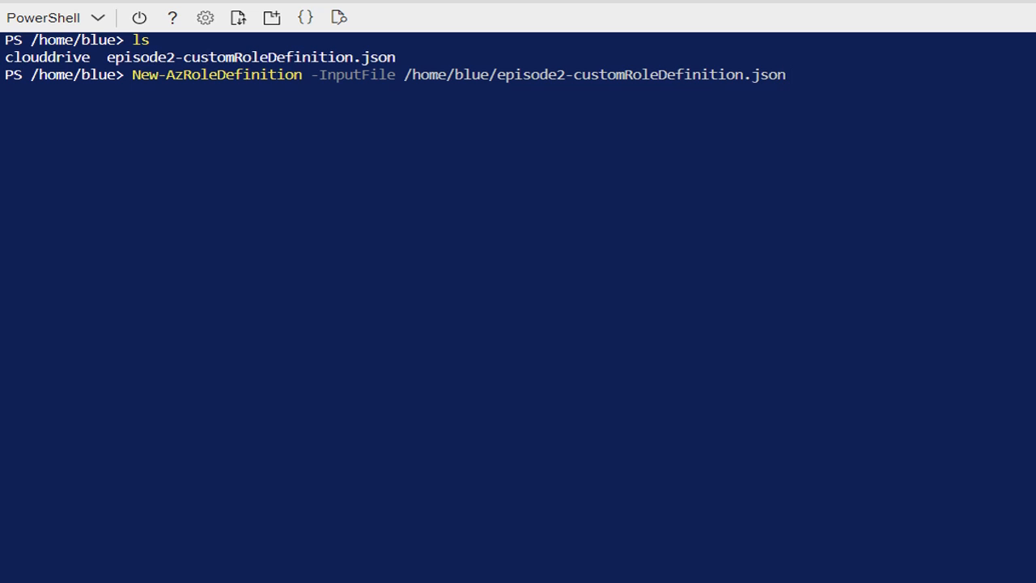
key(Return)
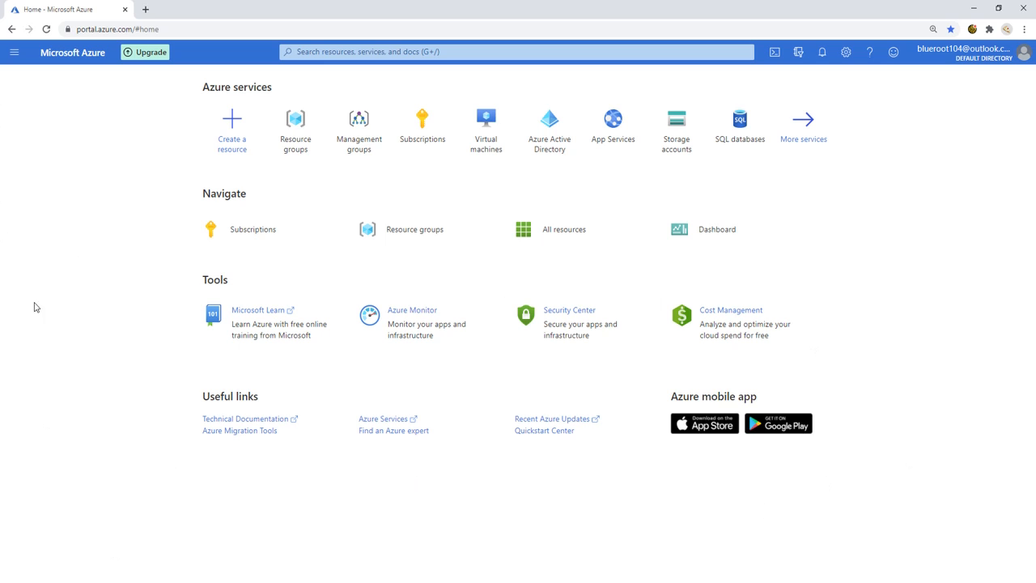
Step: Go to Azure Active Directory's Users list and start creating a new user
click(384, 52)
text(azu)
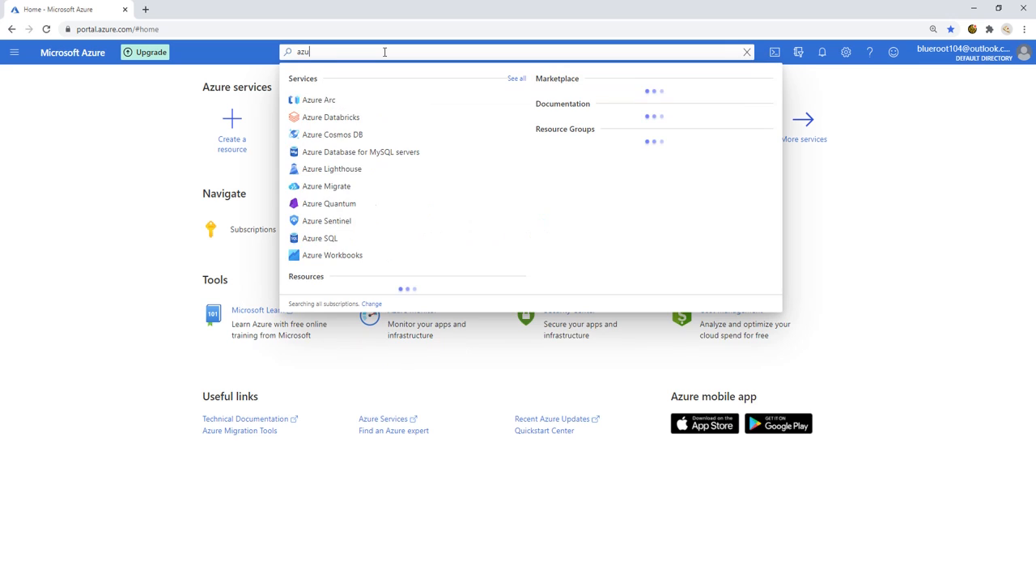
text(re active)
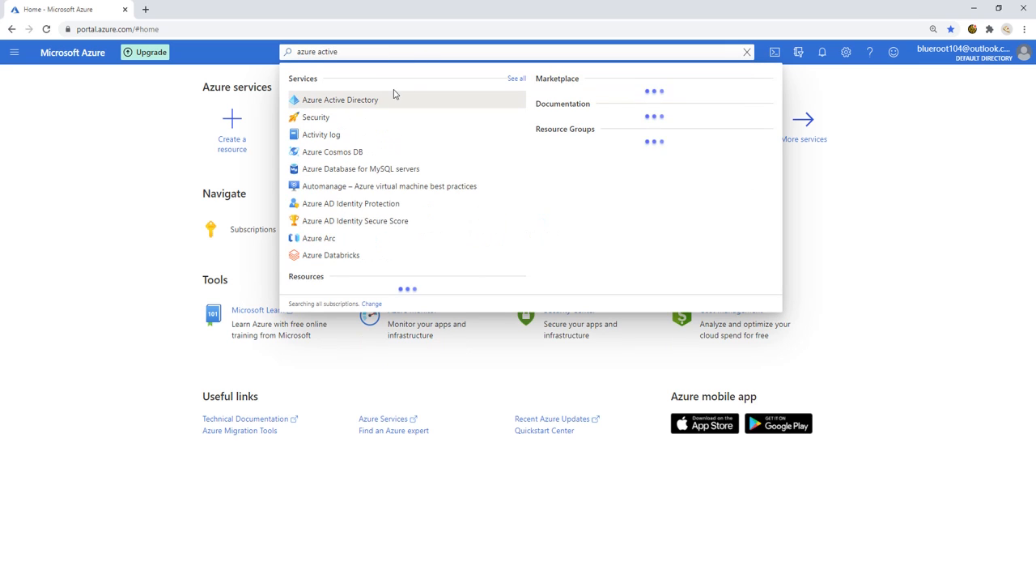
click(382, 100)
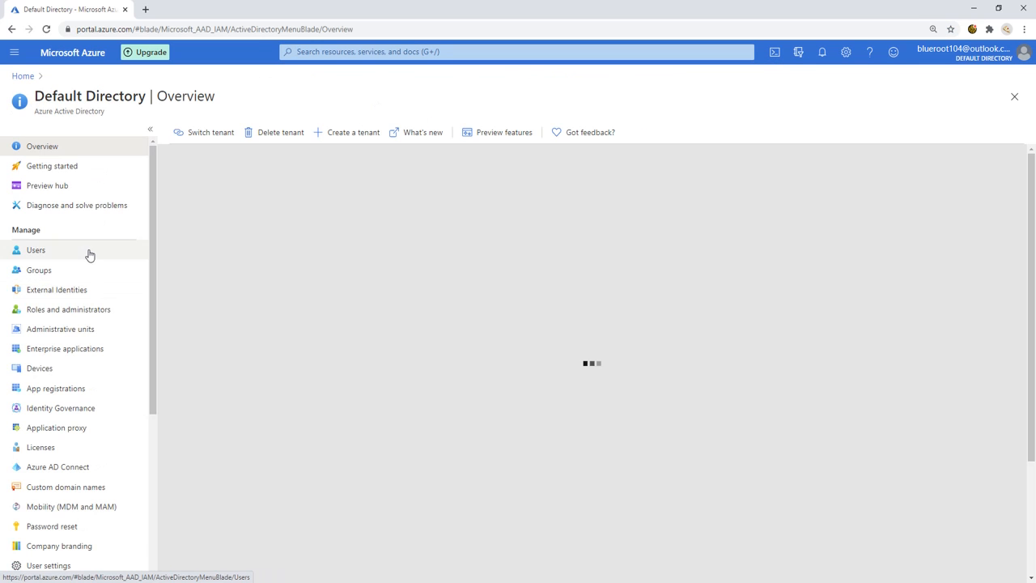
click(87, 251)
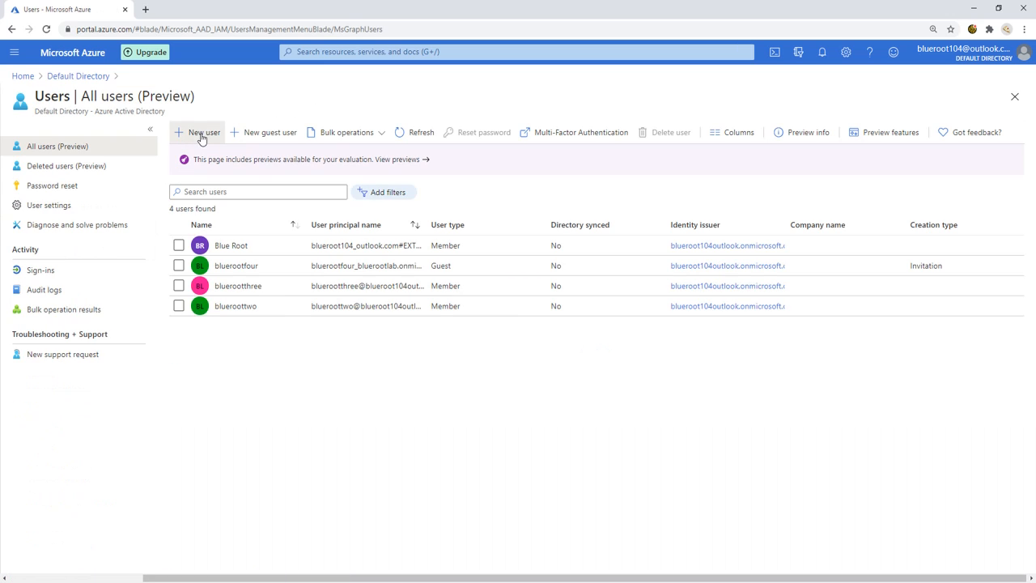
click(200, 134)
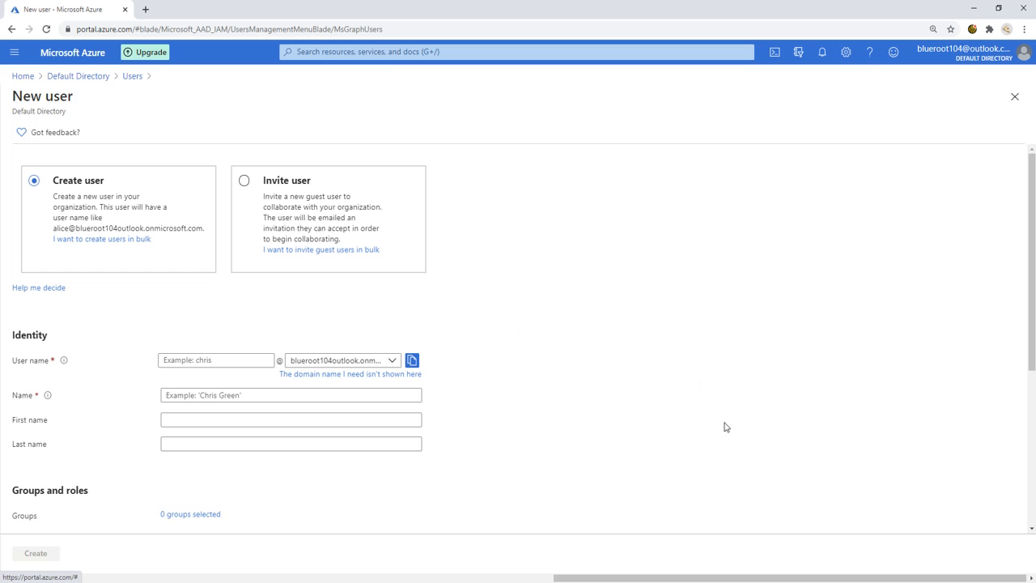
Step: Enter the new user's user name and display name
scroll(615, 473, down, 2)
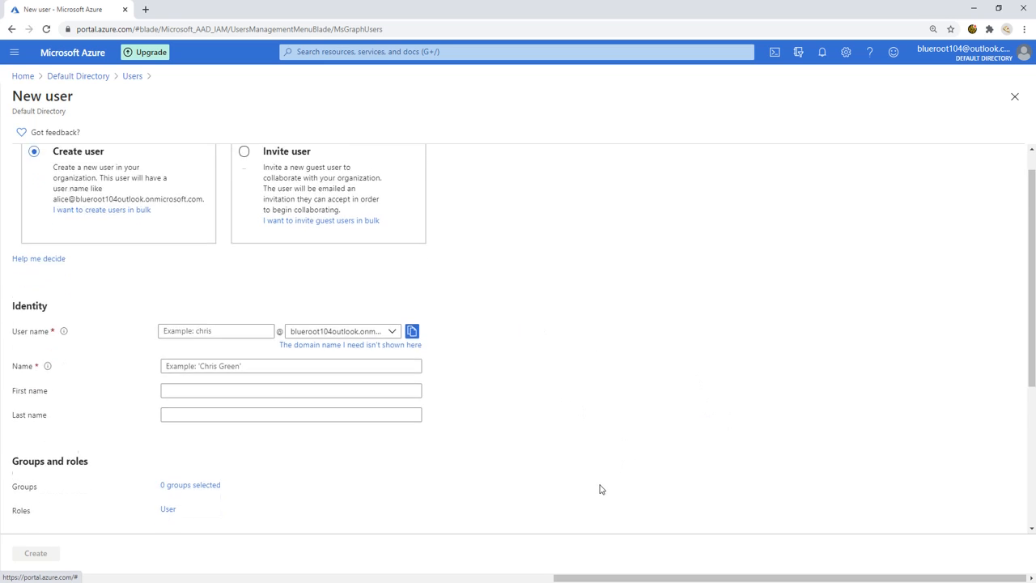
scroll(365, 437, up, 2)
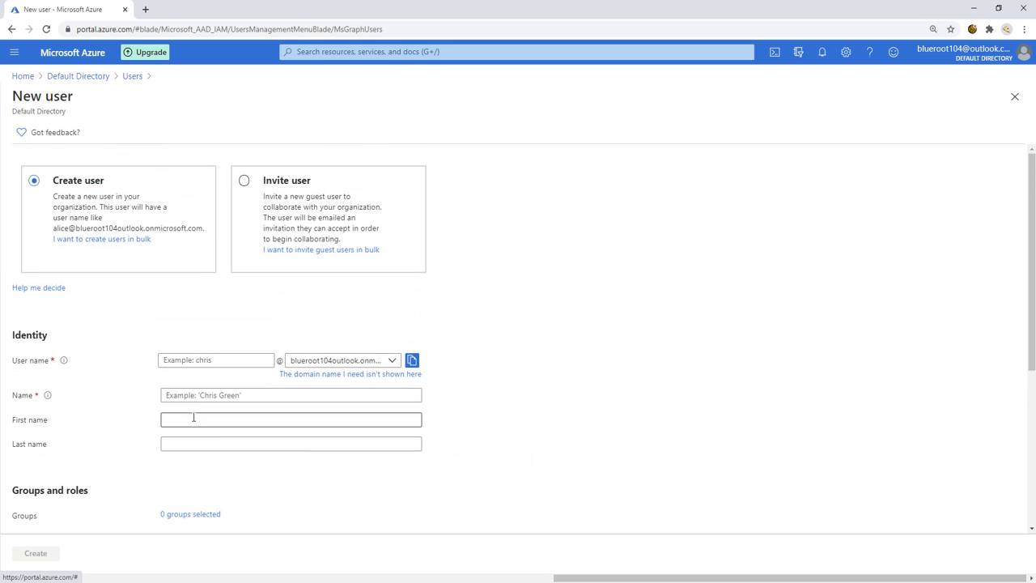
click(212, 358)
text(e)
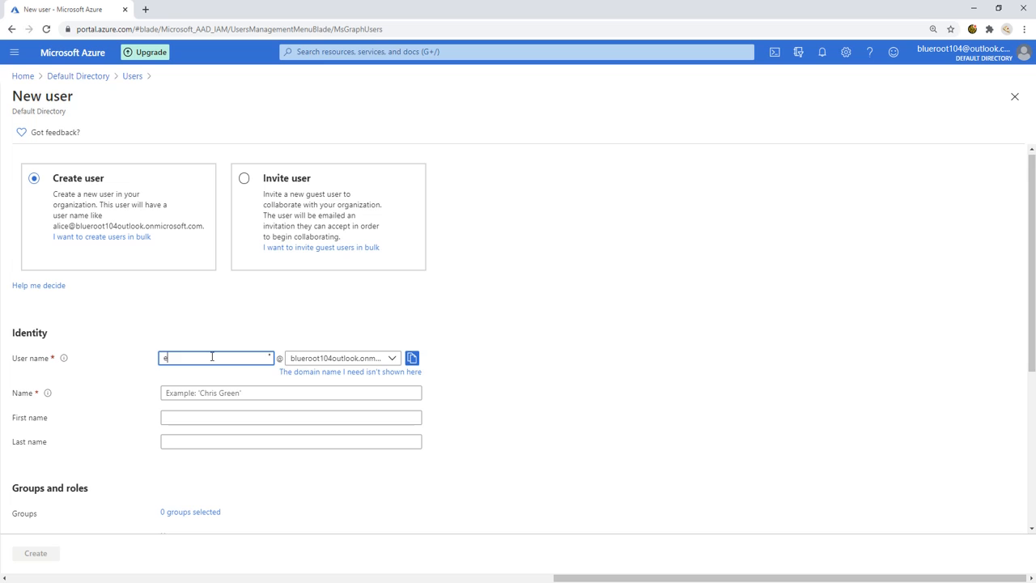
key(BackSpace)
text(blueroot-episode2)
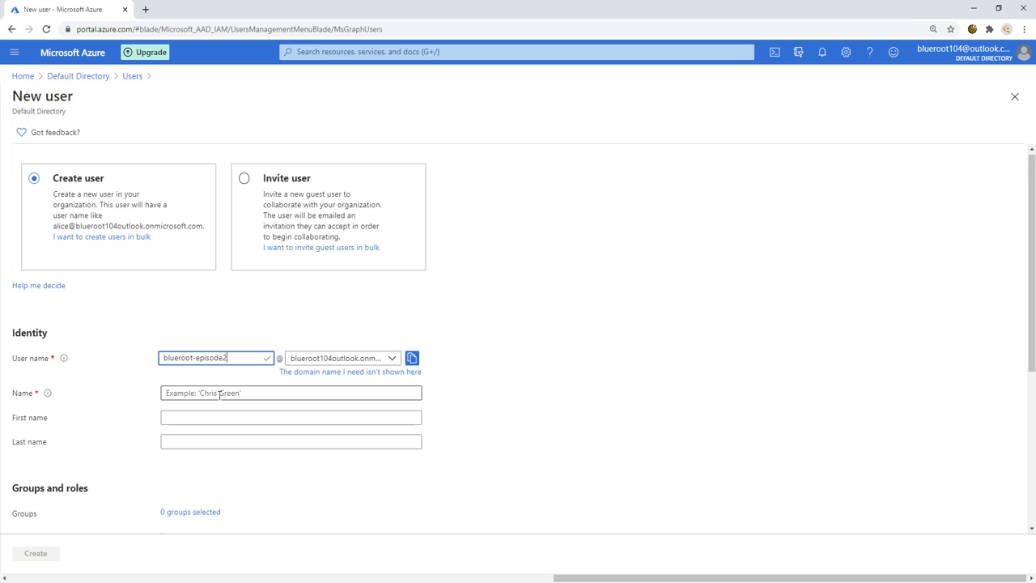
click(220, 396)
text(blu)
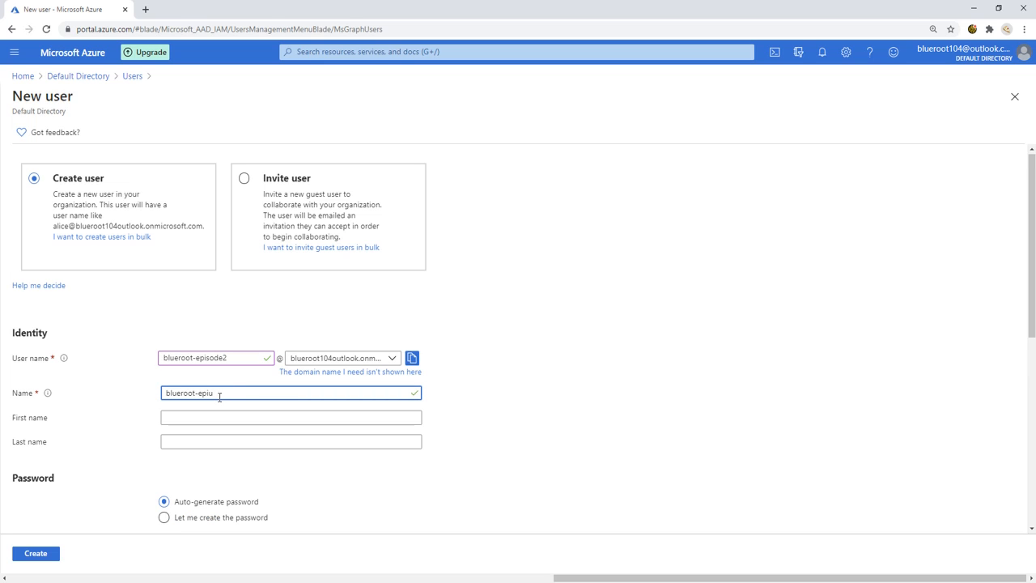
text(eroot-episode12)
Step: Choose 'Let me create the password', enter the initial password, and create the user
scroll(395, 374, down, 3)
click(221, 372)
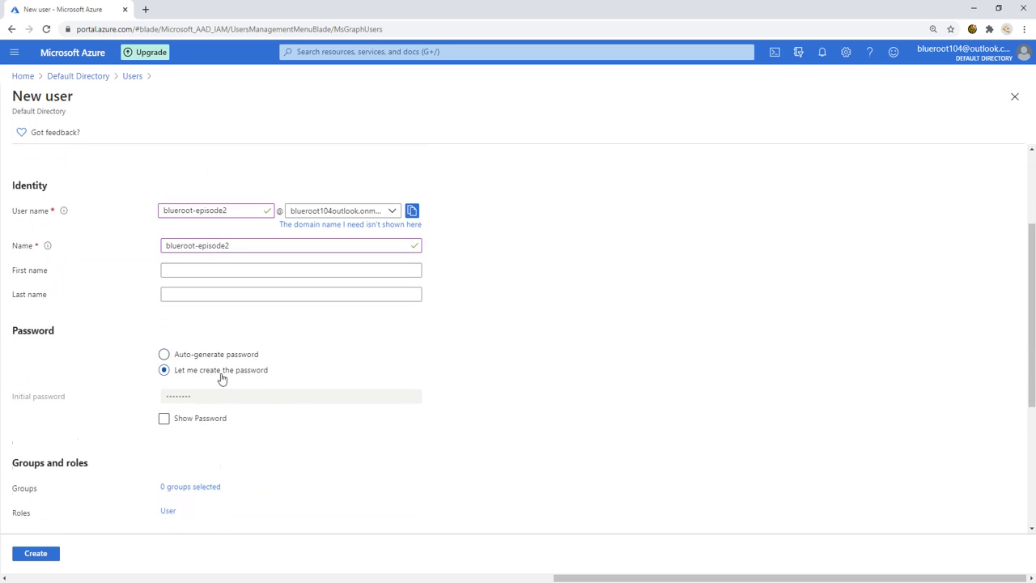
click(212, 390)
text(P)
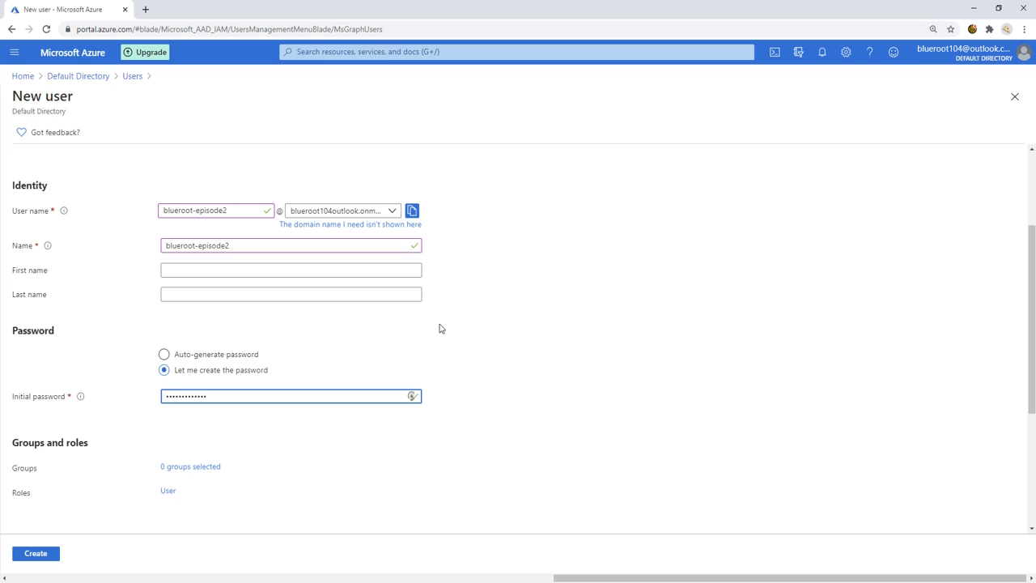
scroll(469, 372, down, 3)
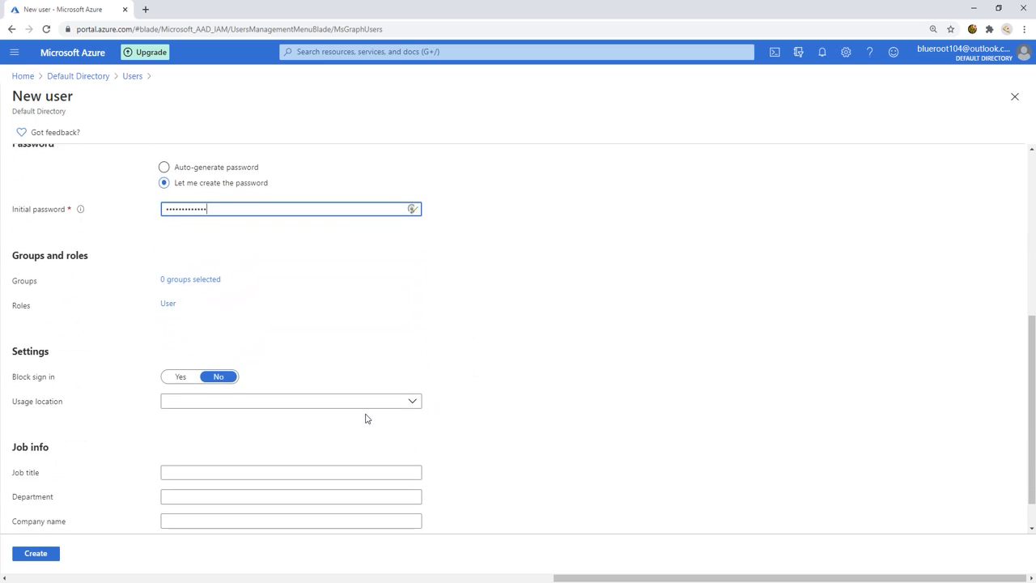
scroll(250, 370, down, 1)
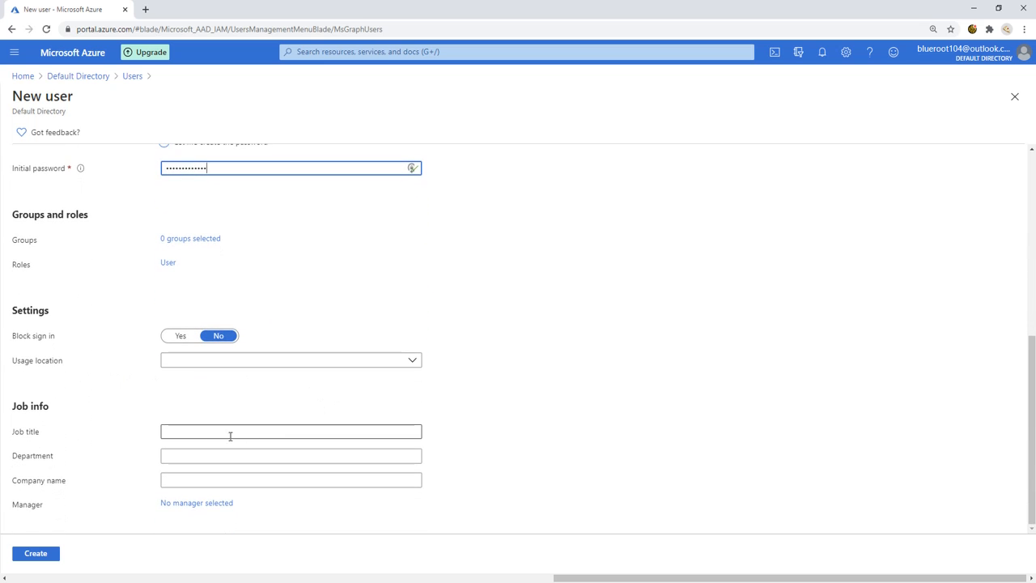
click(36, 556)
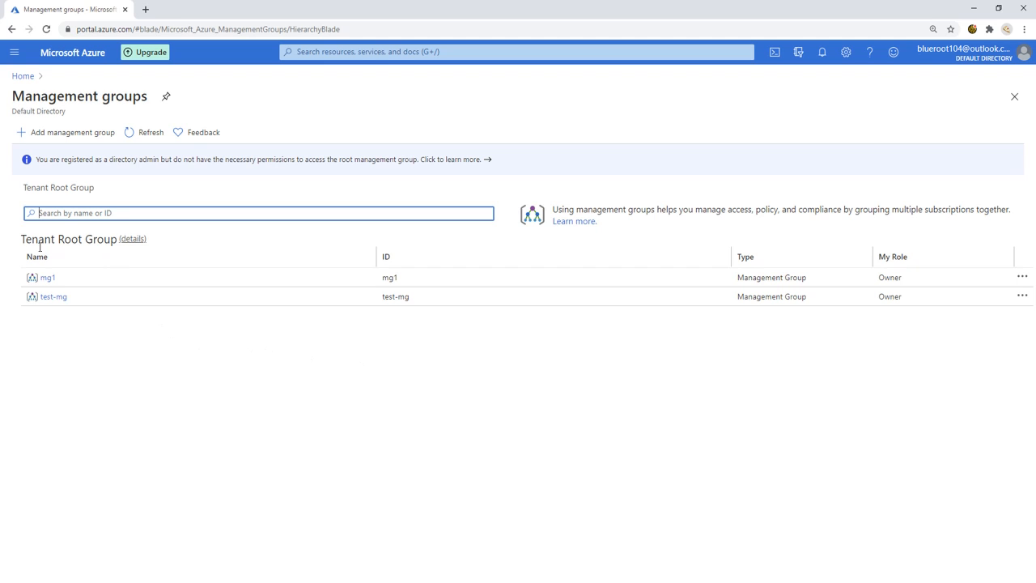
Step: Open mg1's Access control (IAM) page and show the + Add options
click(49, 279)
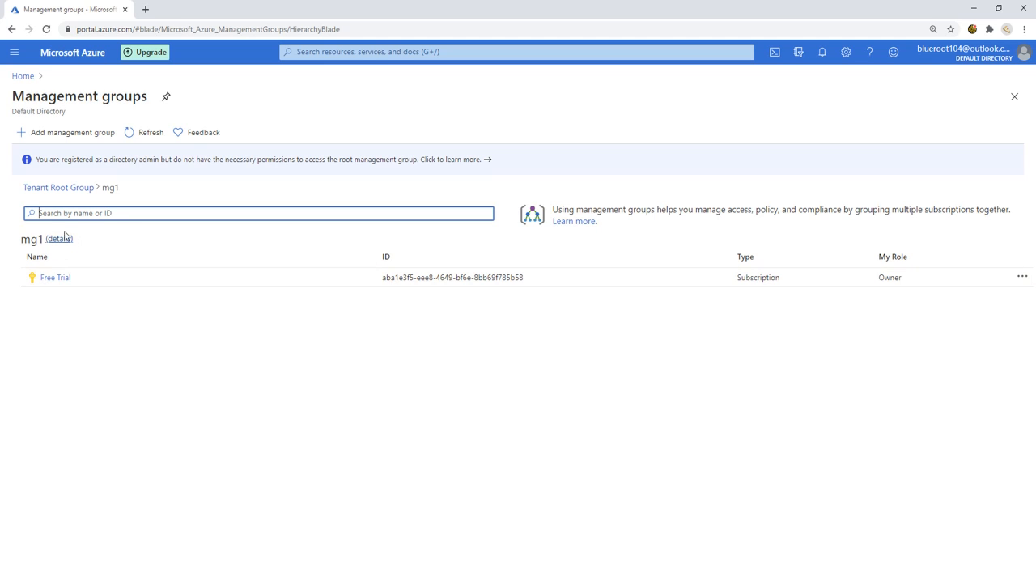
click(64, 242)
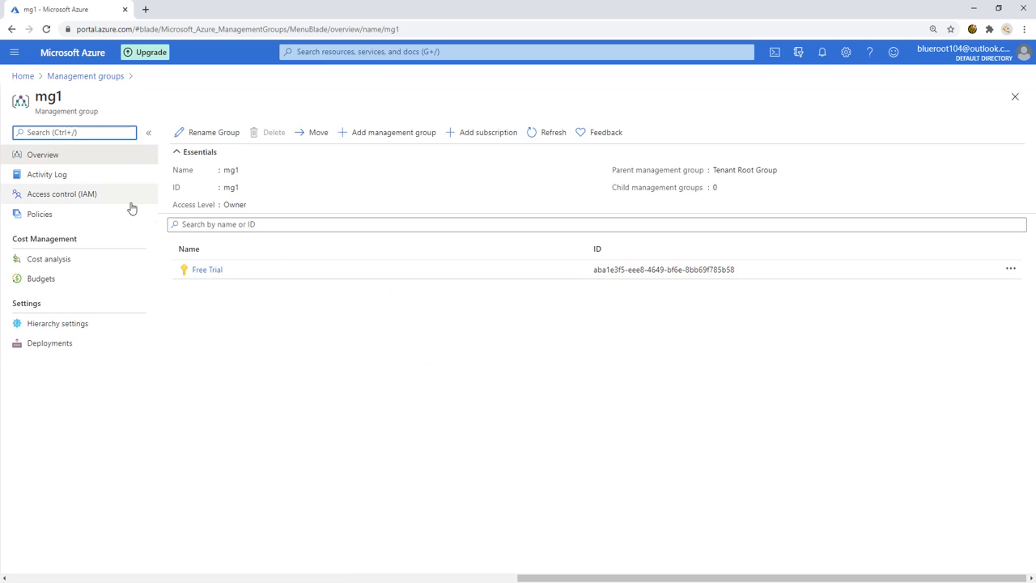
click(72, 200)
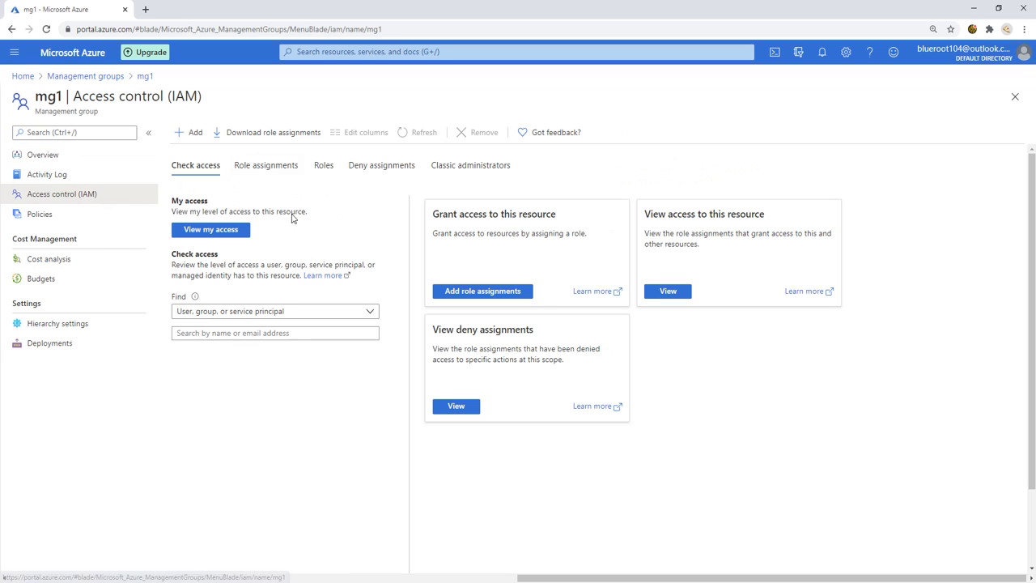
click(200, 135)
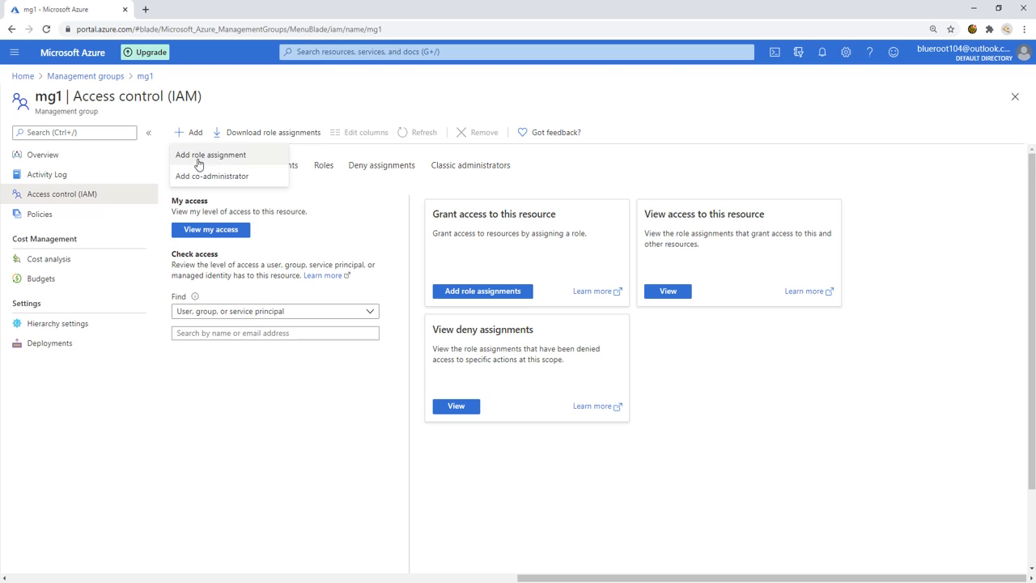
Step: Assign Support Request Contributor (Custom) on mg1 to the new user and save
click(236, 155)
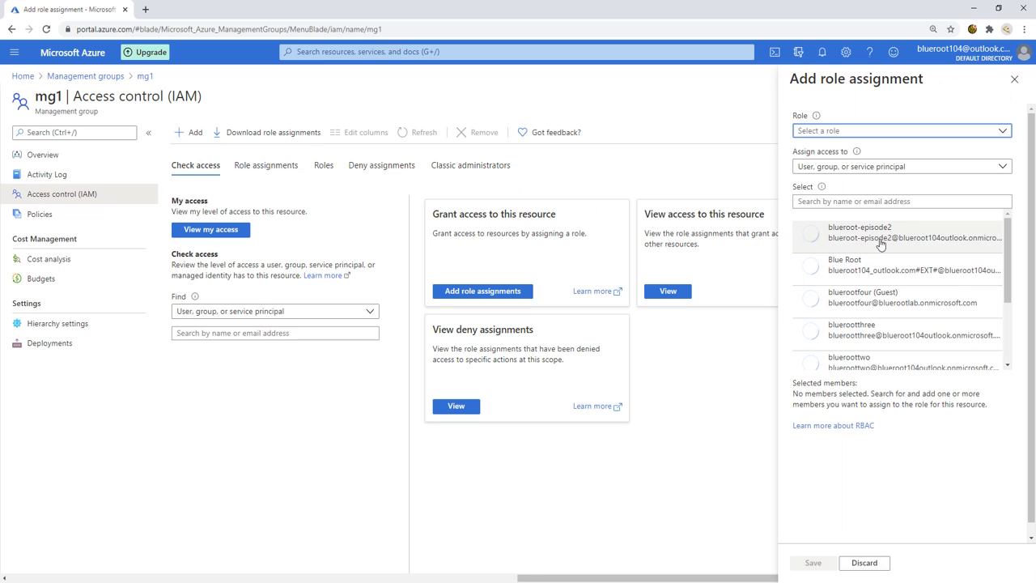
click(926, 134)
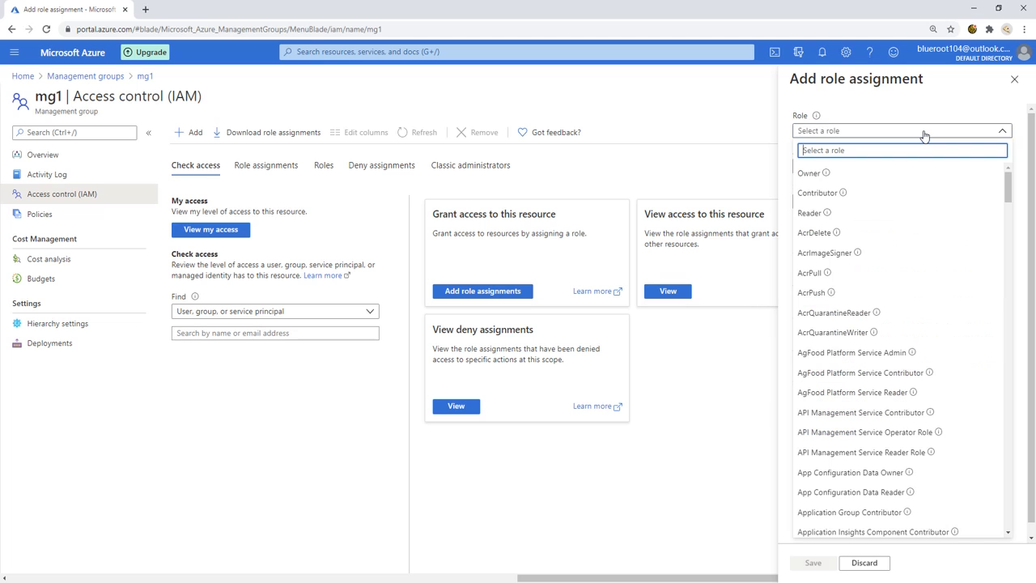
text(Support)
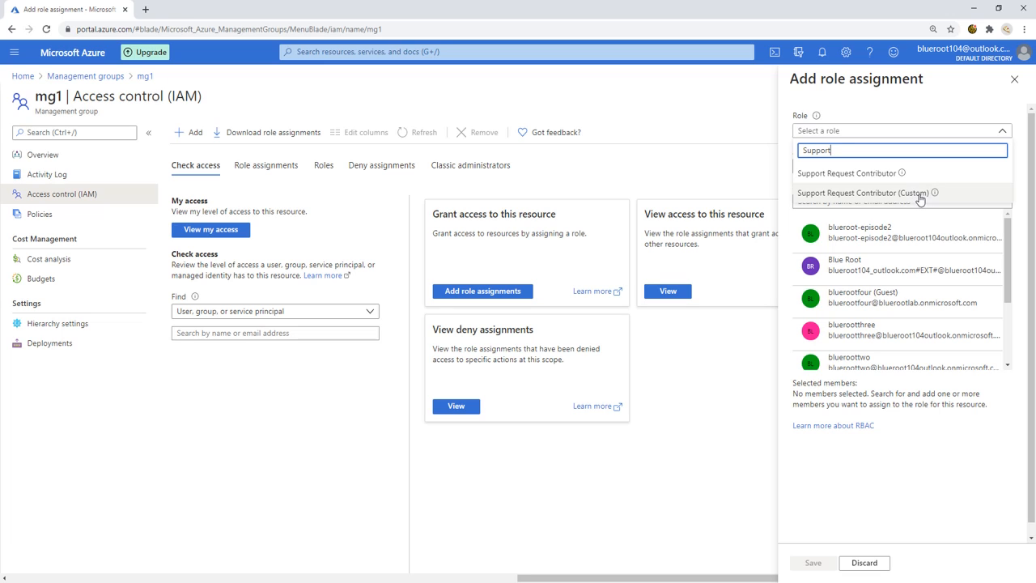
click(919, 195)
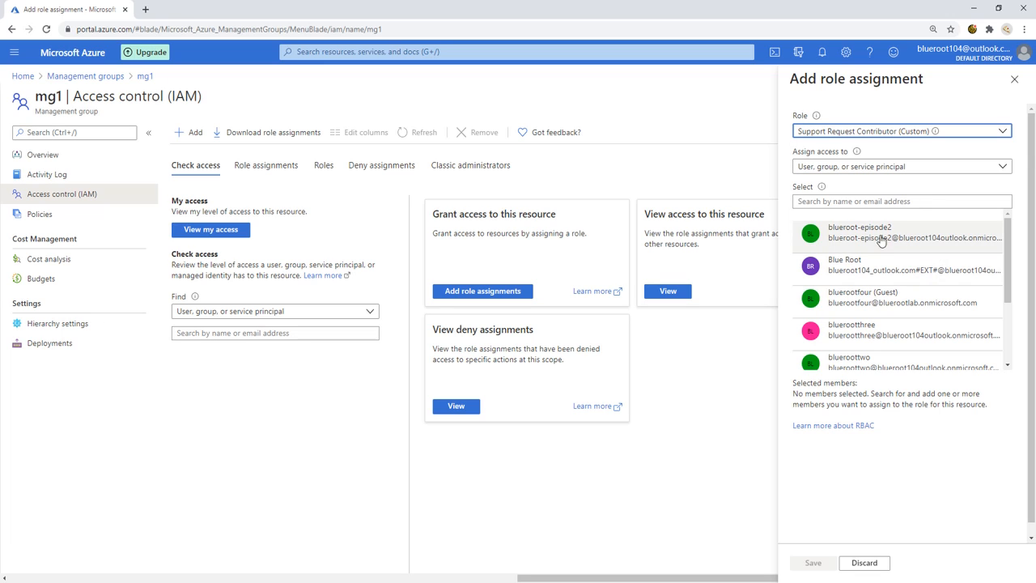
click(888, 235)
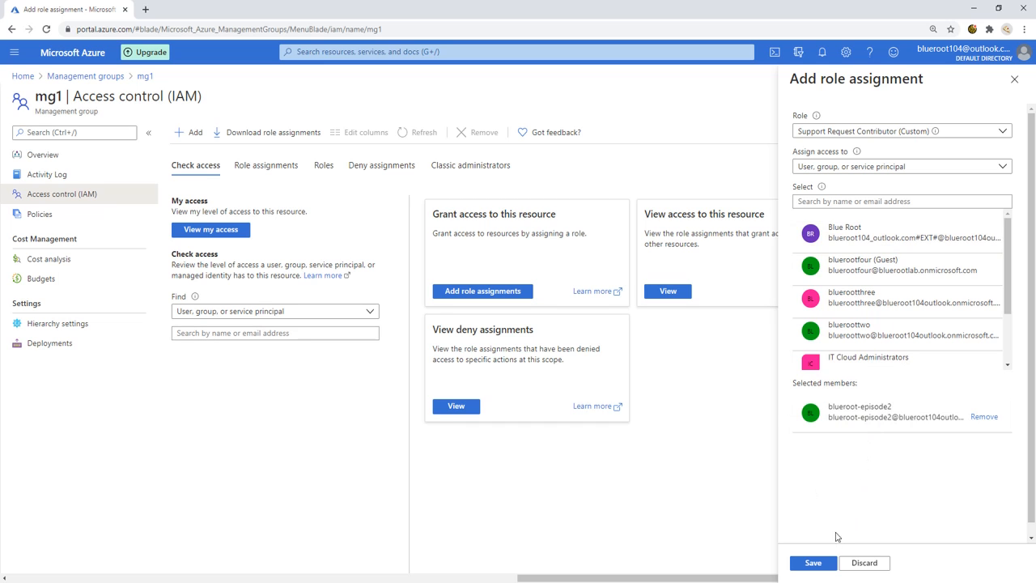
click(811, 563)
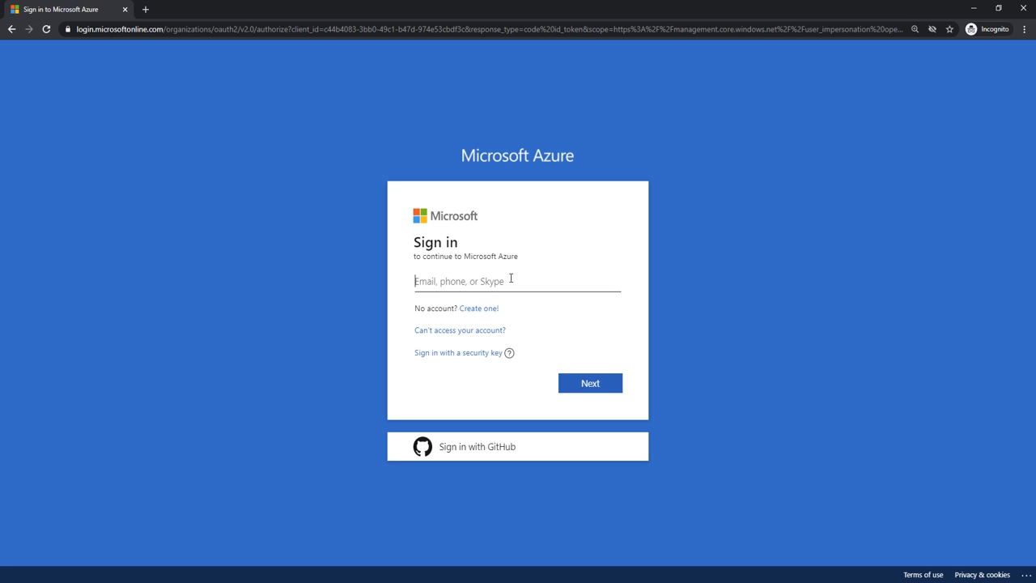
Step: Sign in with the new user's sign-in address and current account password
key(ctrl+v)
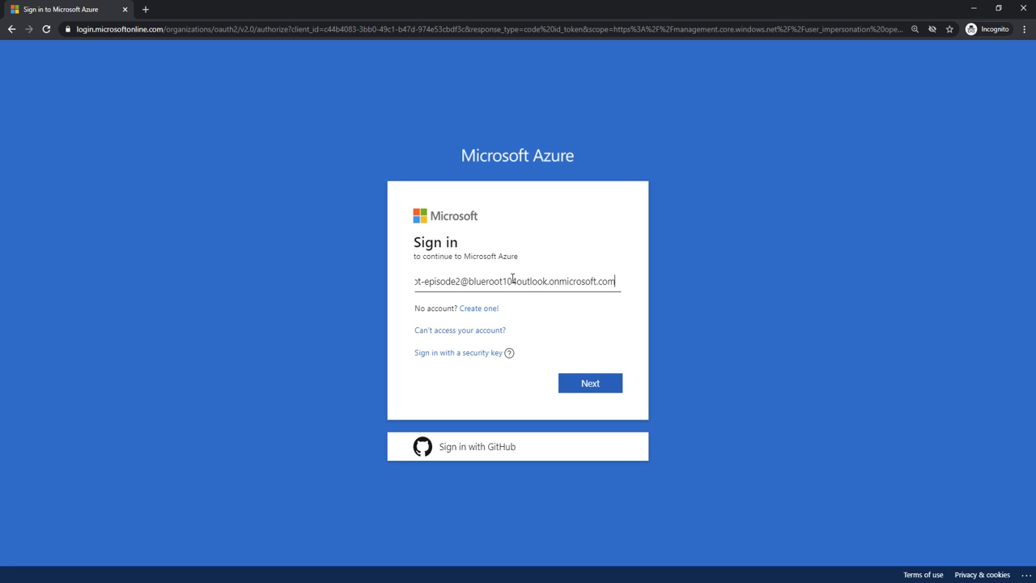
click(591, 390)
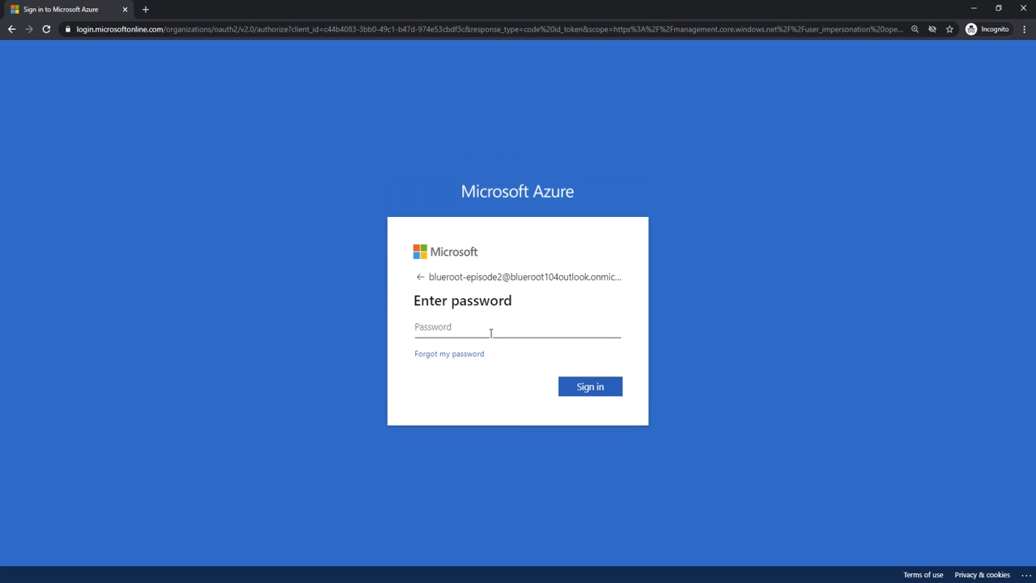
text(***********)
key(Return)
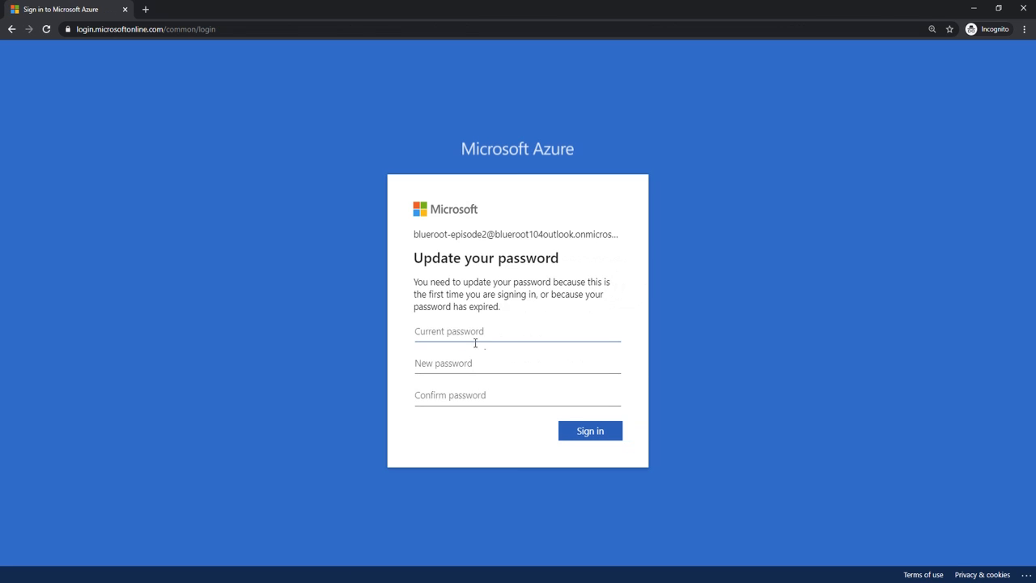
Step: Replace the old password with a new password for the new user
text(*)
key(Tab)
text(***)
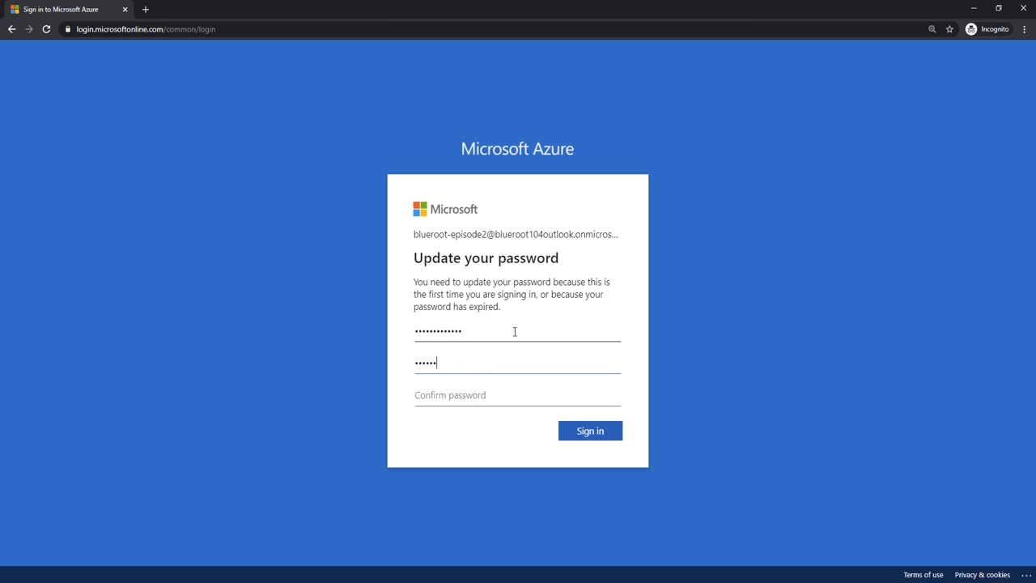
text(********)
key(Return)
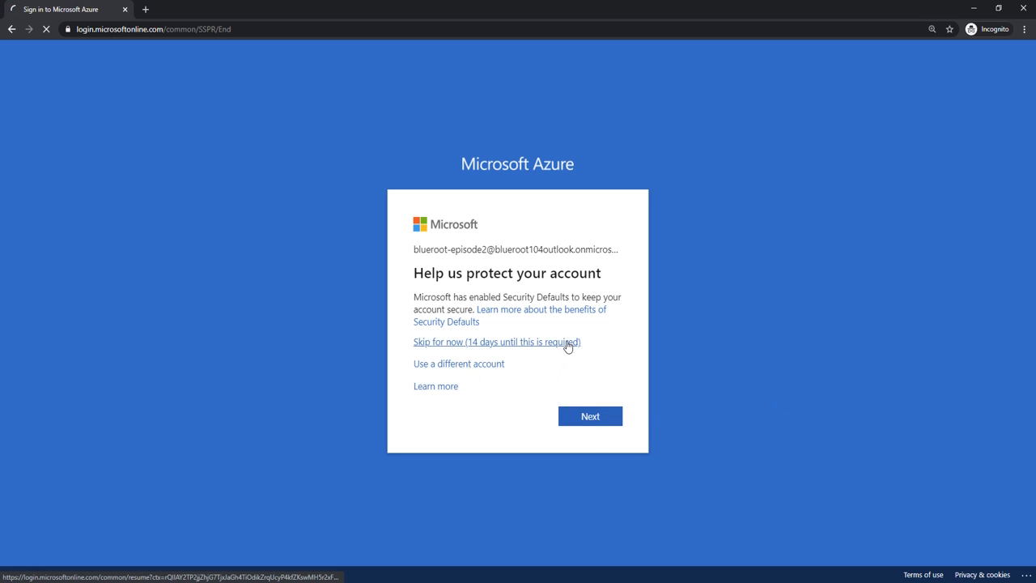
Step: Skip the security setup for now and decline staying signed in
click(568, 345)
click(496, 363)
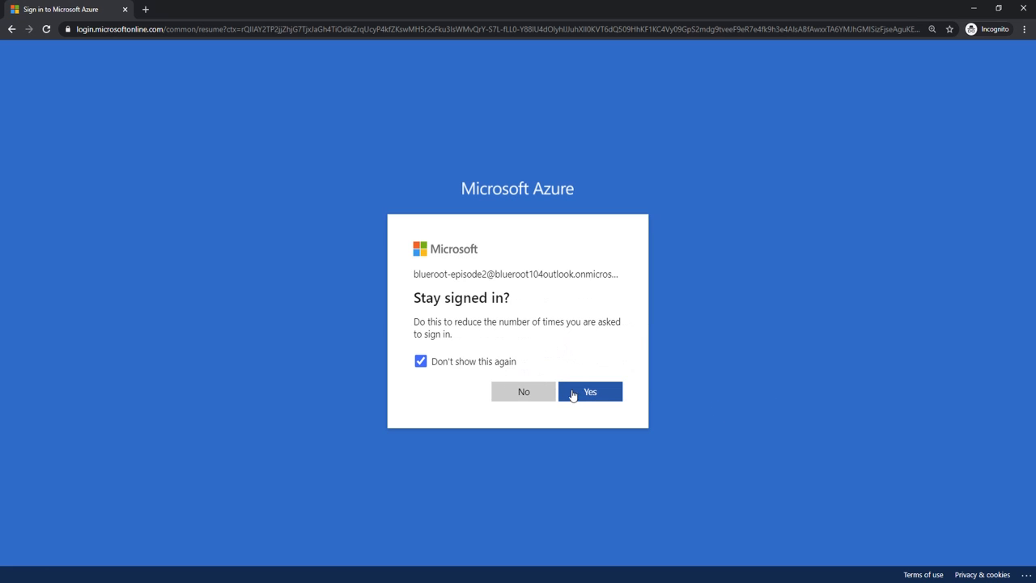
click(542, 394)
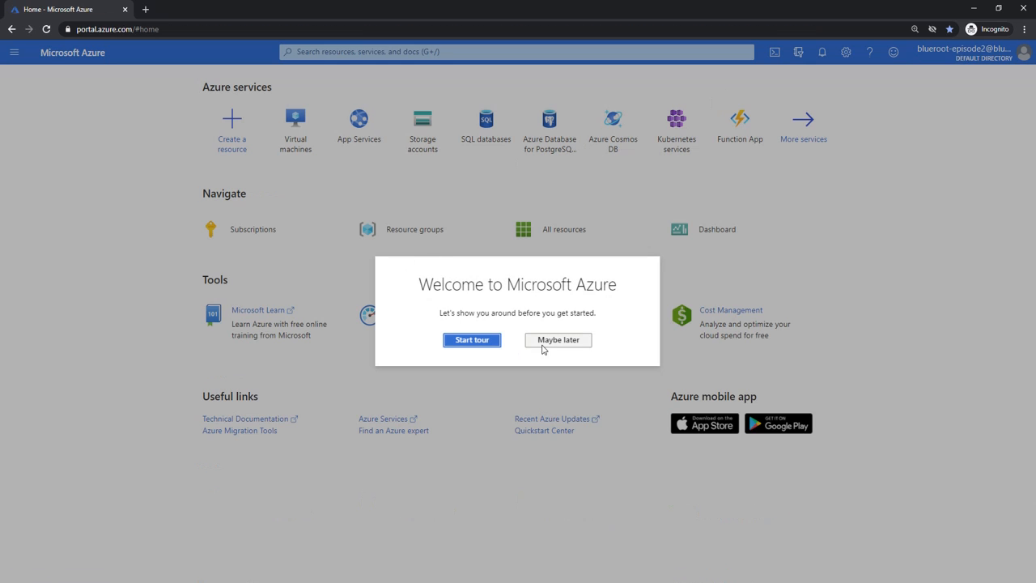
Step: Dismiss the welcome tour, then browse the three resource groups and the empty All resources list
click(557, 343)
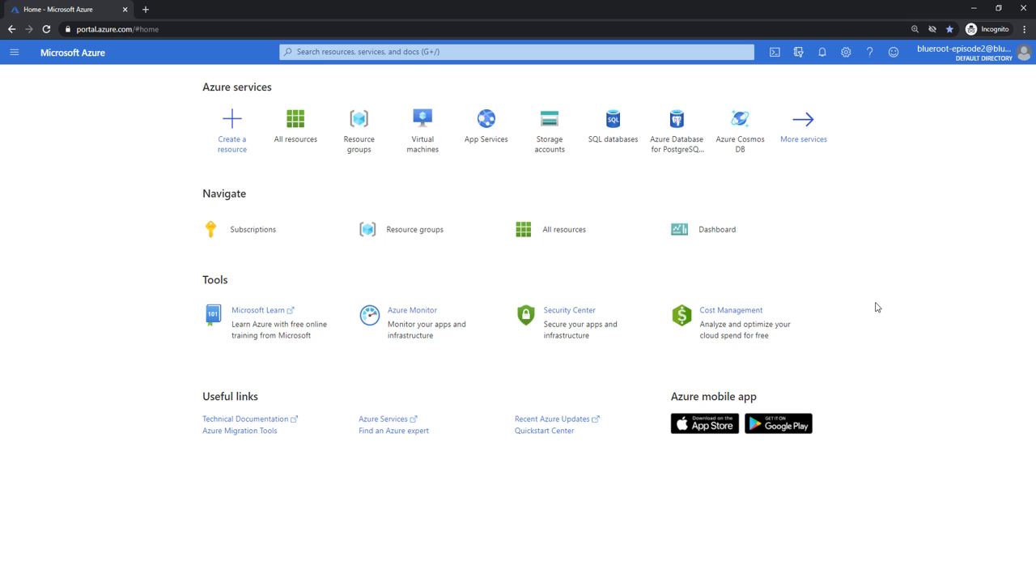
click(372, 139)
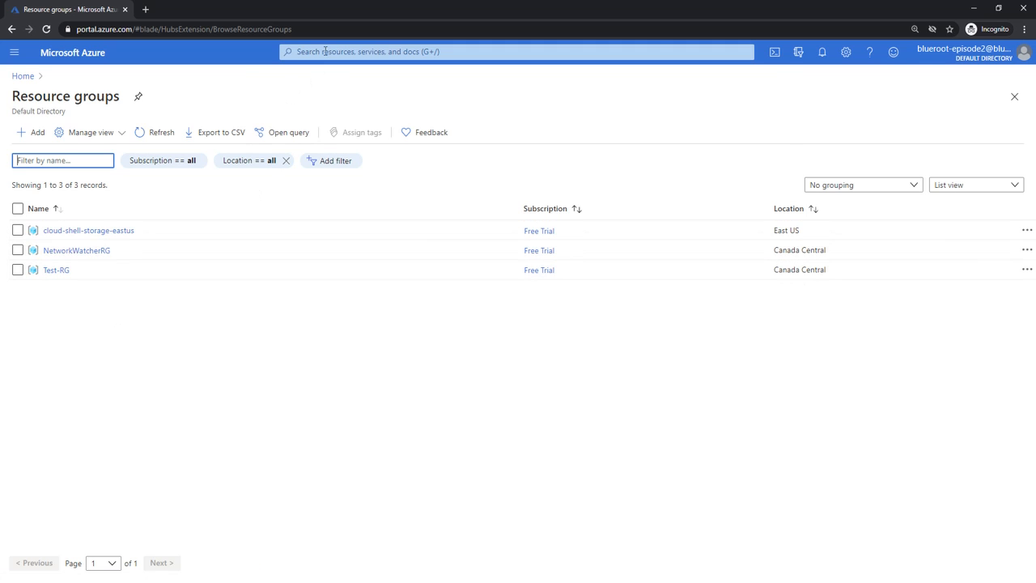
click(438, 60)
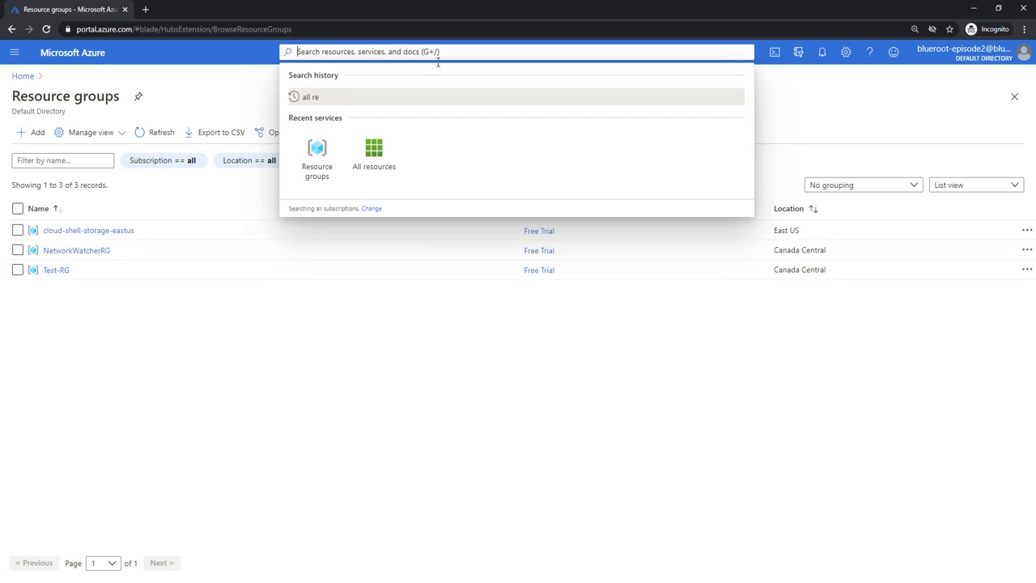
click(387, 162)
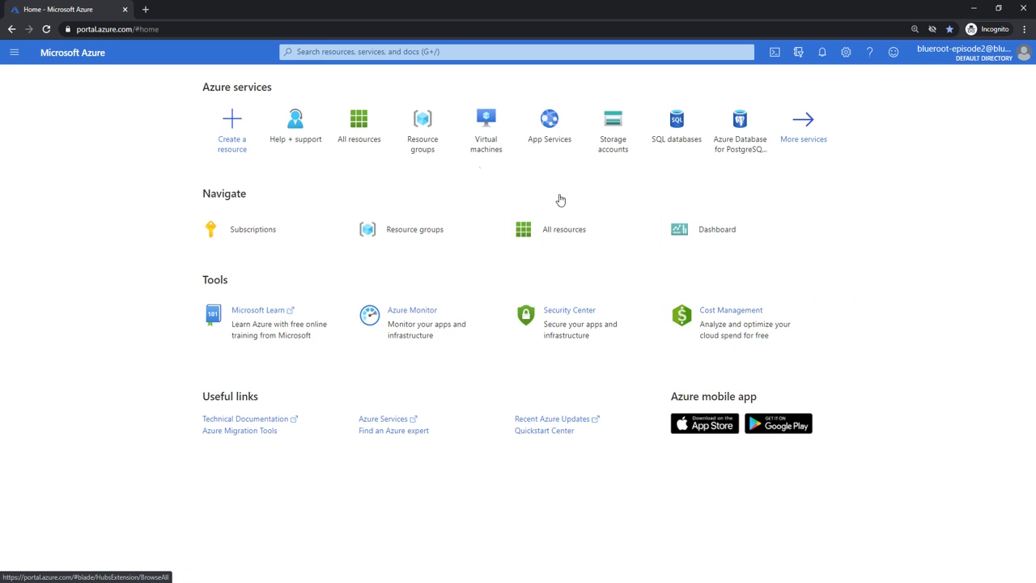
Step: Search 'help +' to reach Help + support, start a new support request, and list its issue types
click(333, 51)
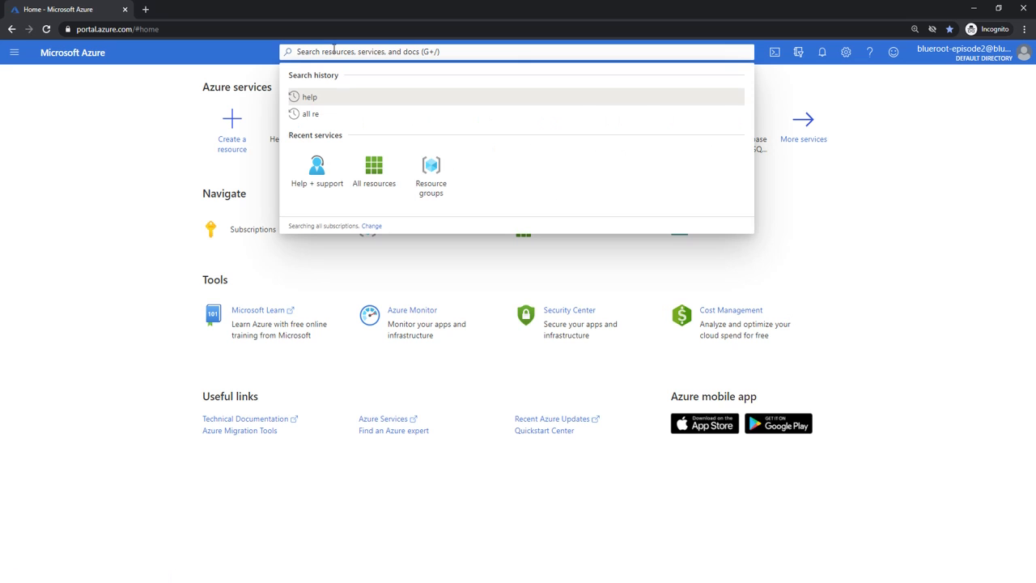
text(s)
key(BackSpace)
text(help +)
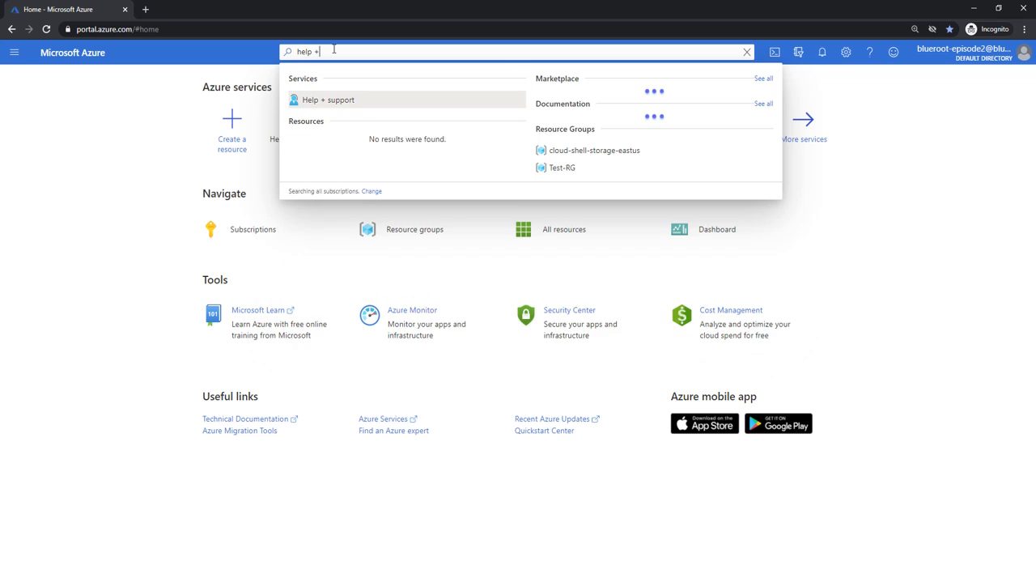
click(358, 100)
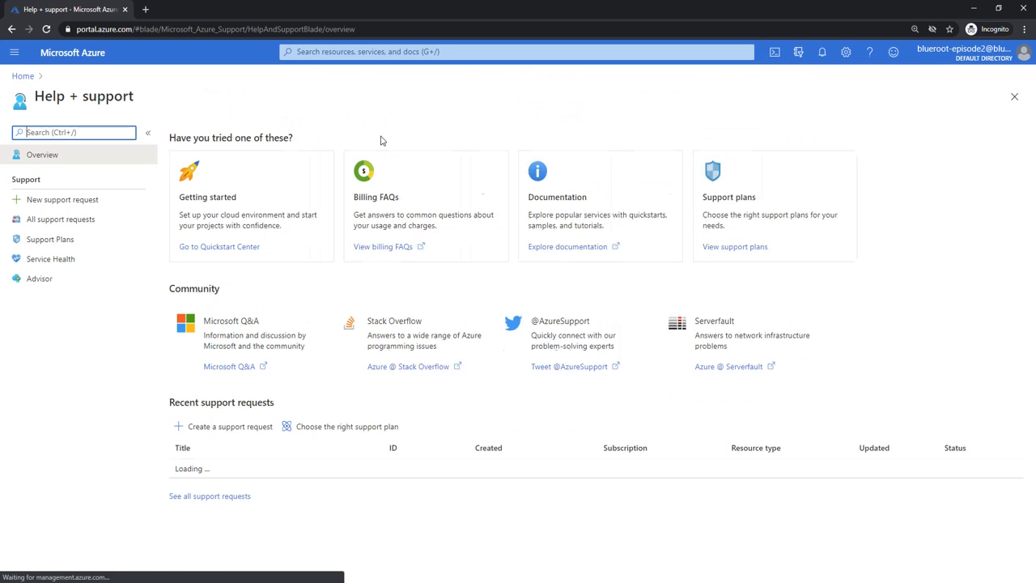
click(67, 200)
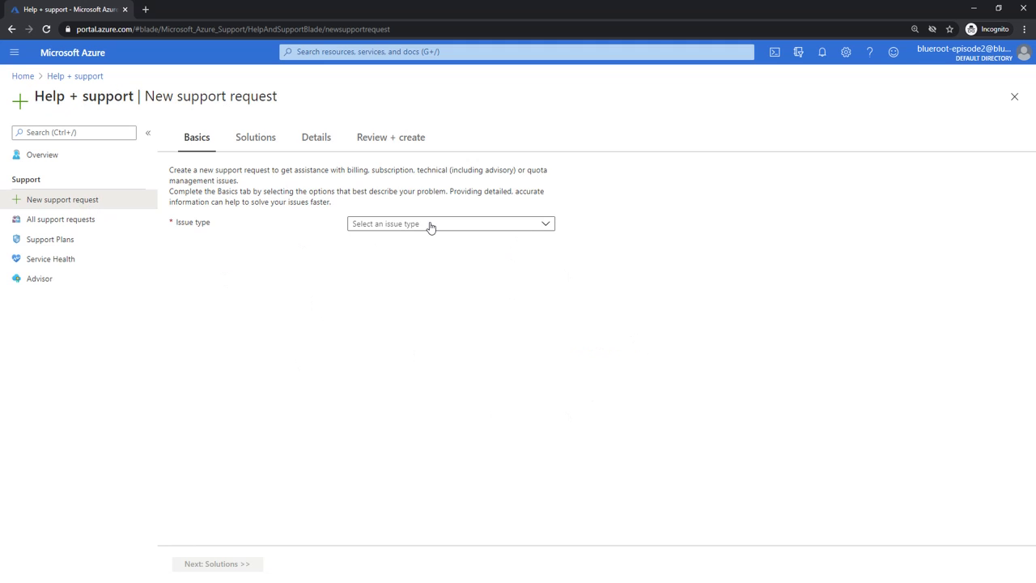
click(431, 226)
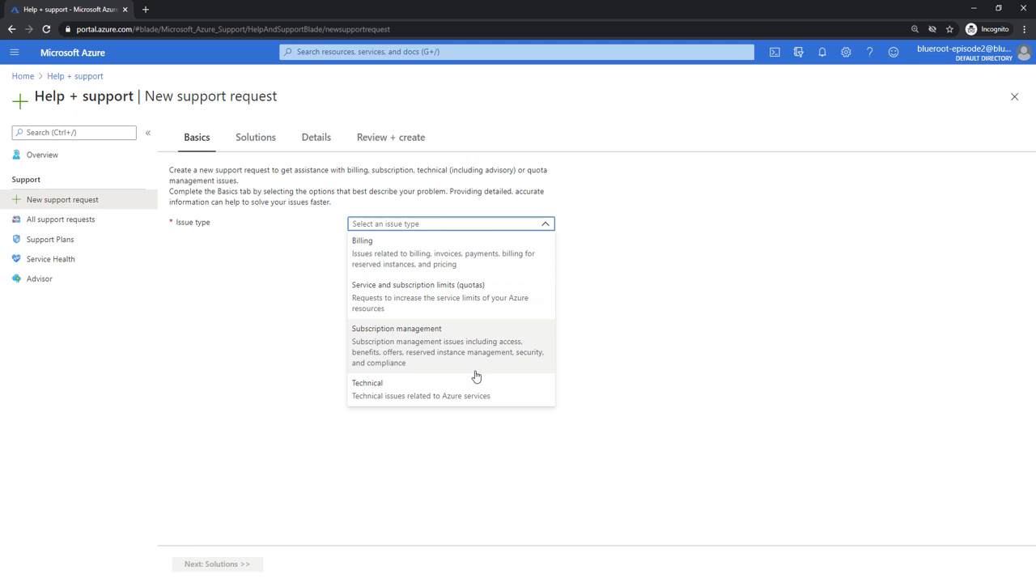